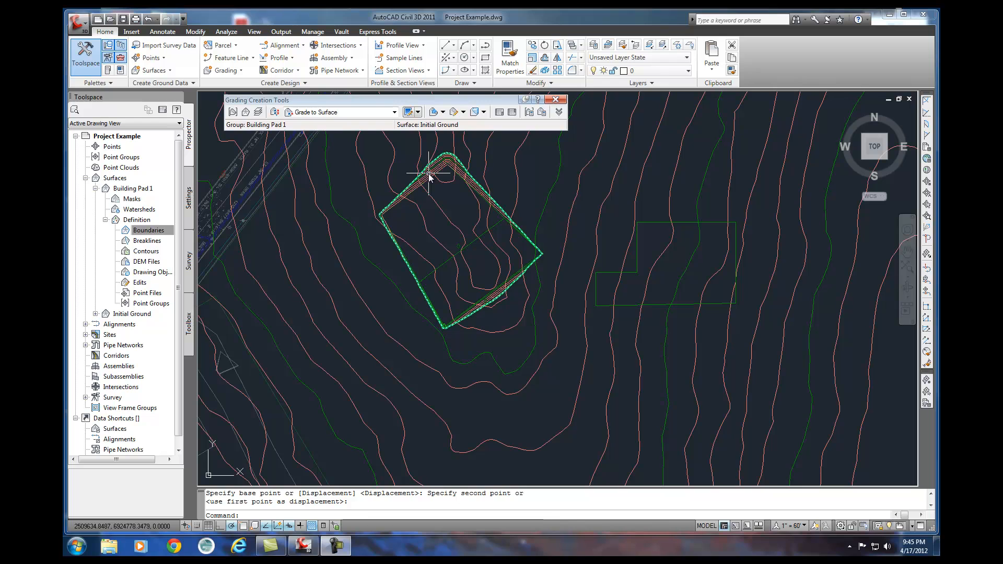
Review the cut, fill and net volumes in the properties of Site 1's Building Pad 1 grading group.
left_click(97, 189)
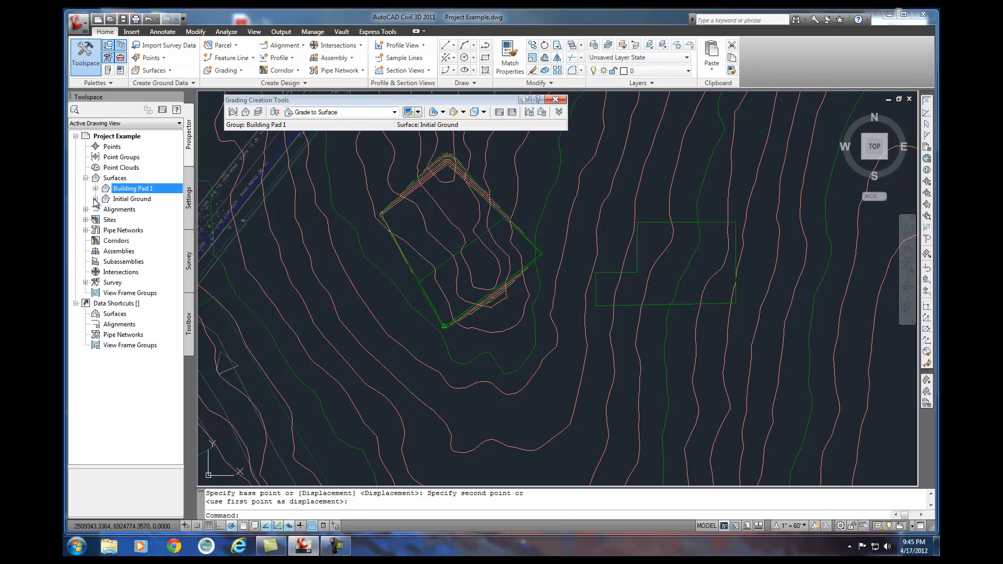
left_click(95, 199)
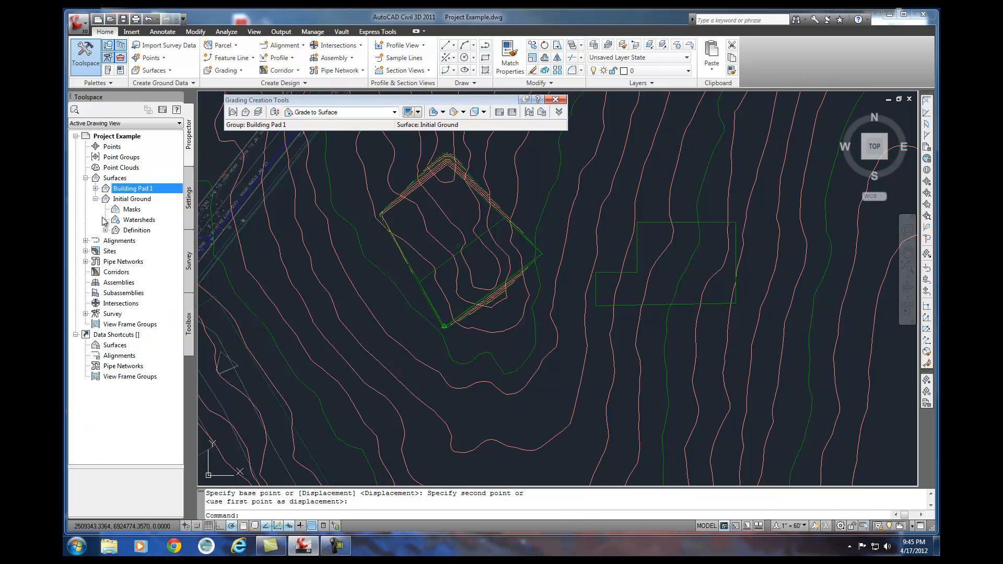
left_click(95, 200)
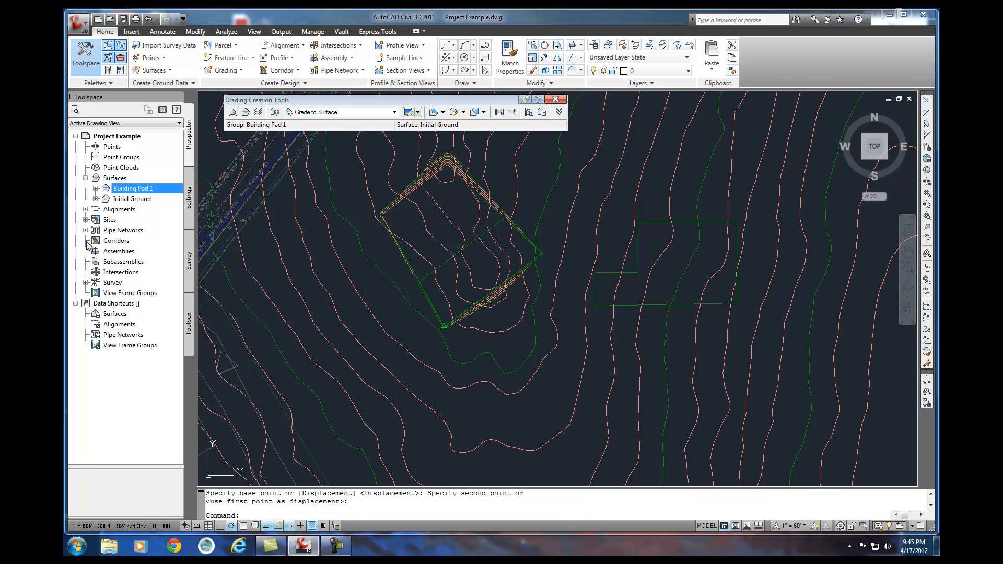
left_click(86, 220)
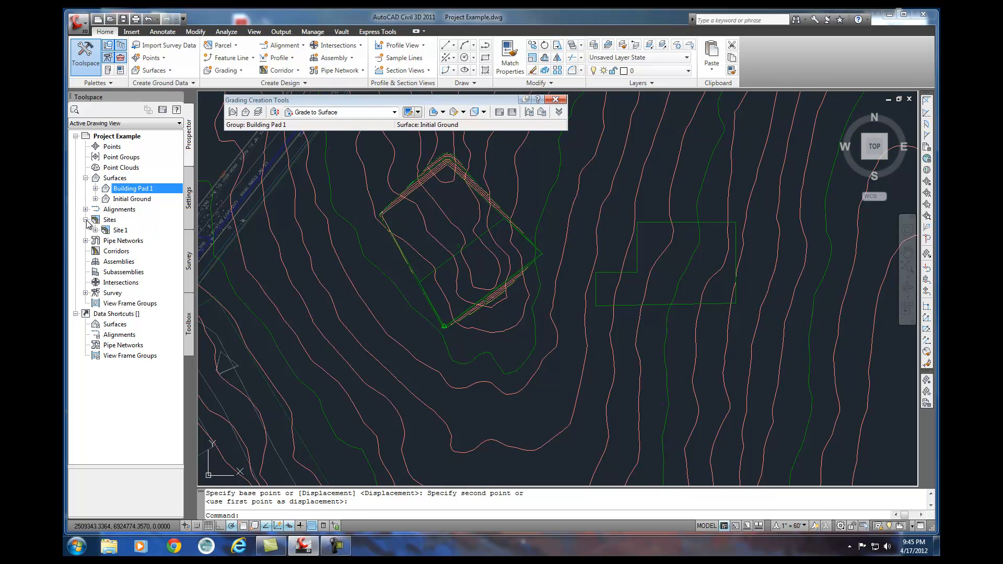
left_click(96, 230)
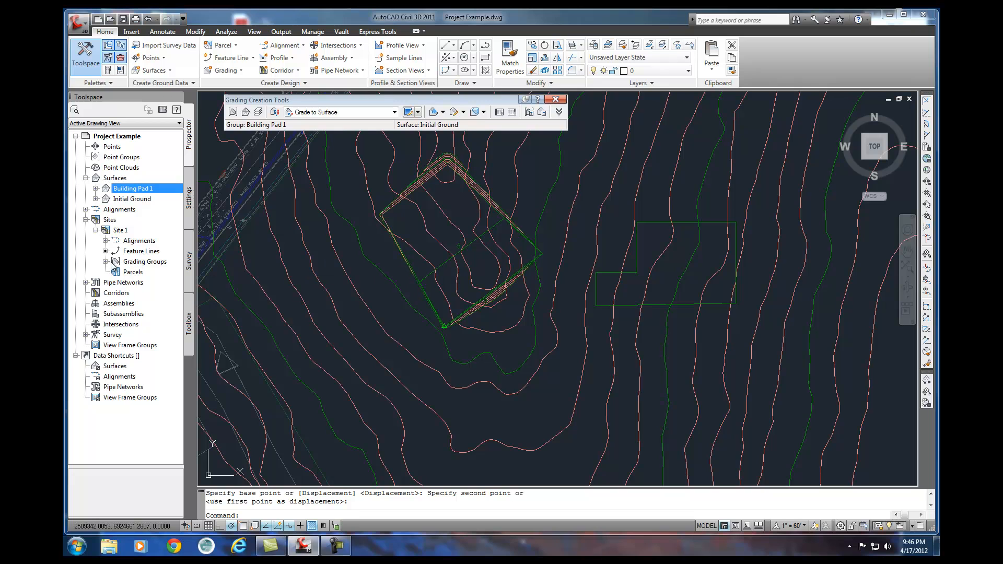
left_click(106, 261)
left_click(155, 272)
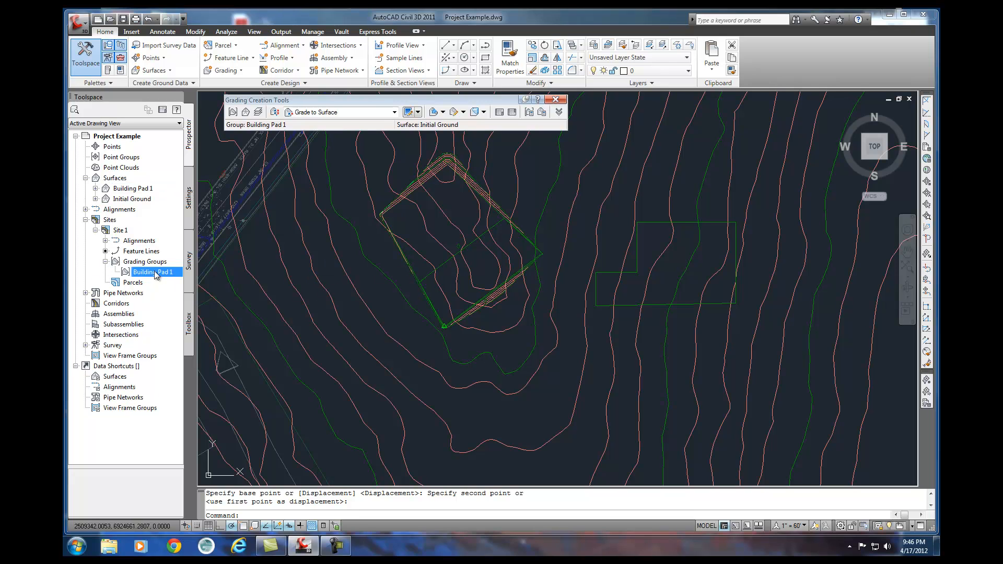
right_click(154, 271)
left_click(192, 277)
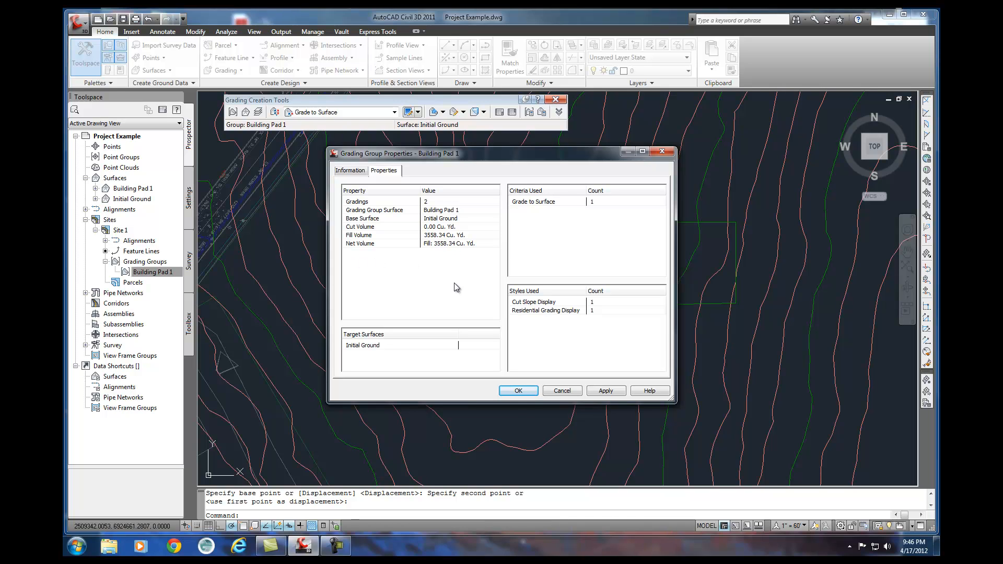
left_click(516, 391)
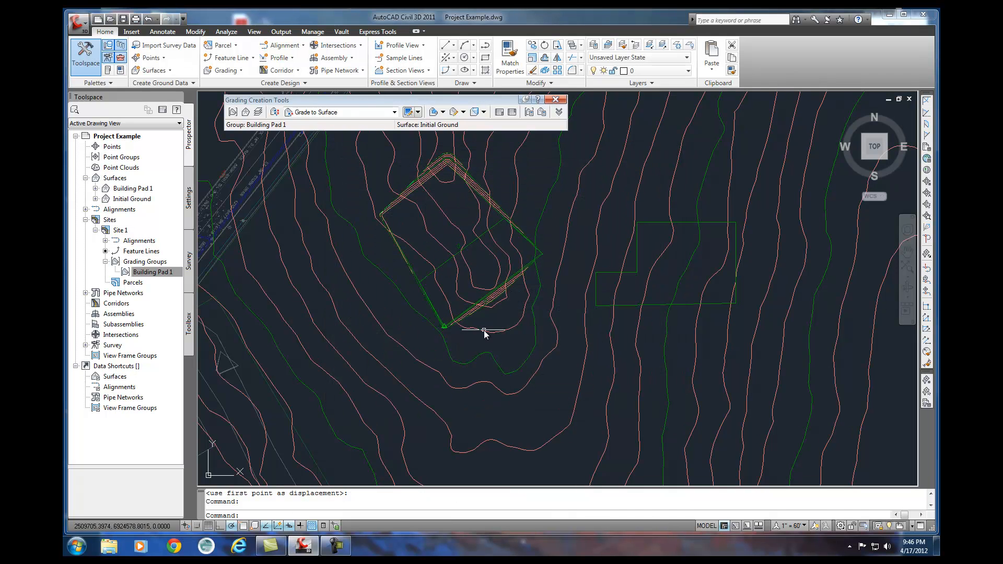
Move the Building Pad 1 feature line south, below the hilltop contours.
left_click(481, 297)
type("m")
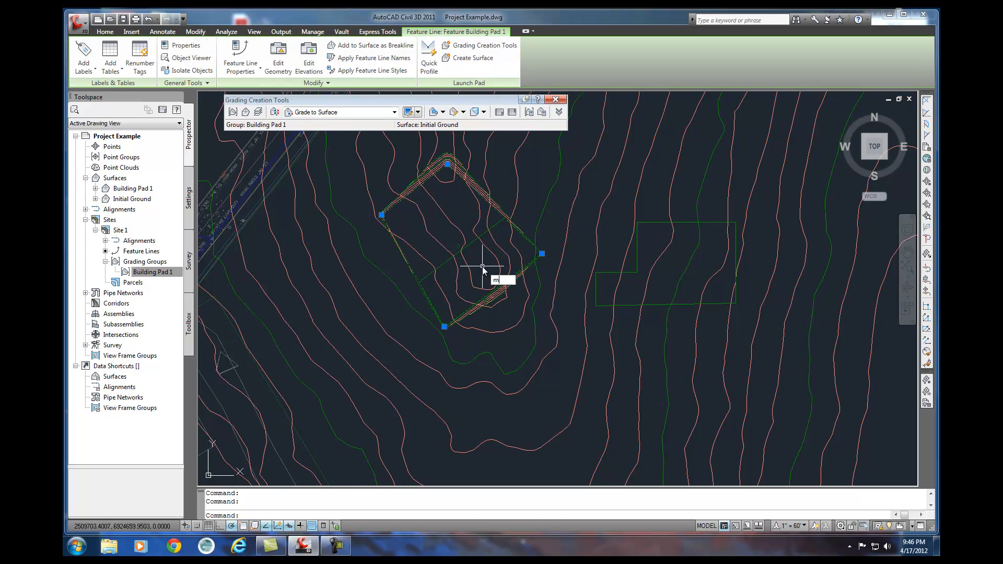
key("Return")
left_click(481, 265)
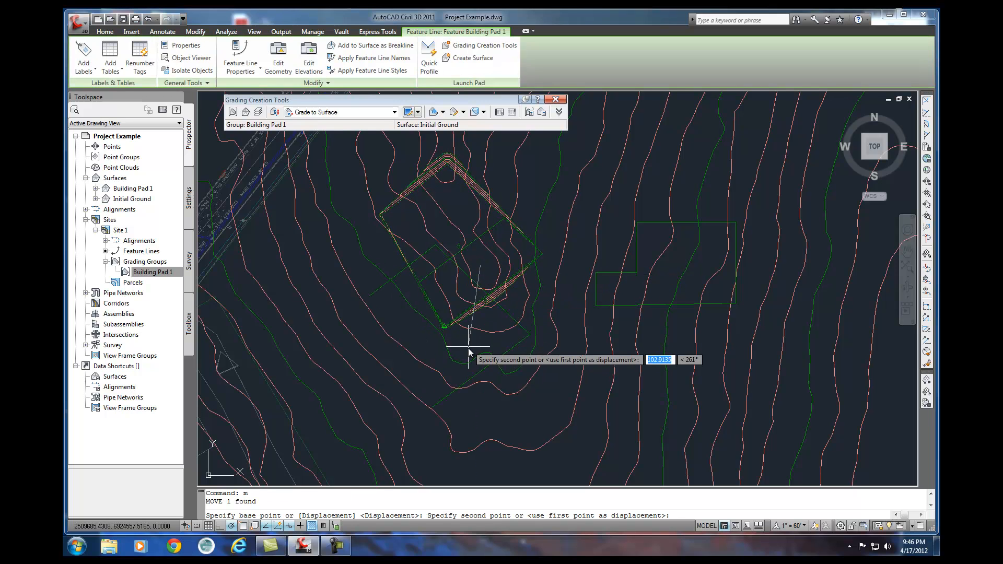
left_click(489, 415)
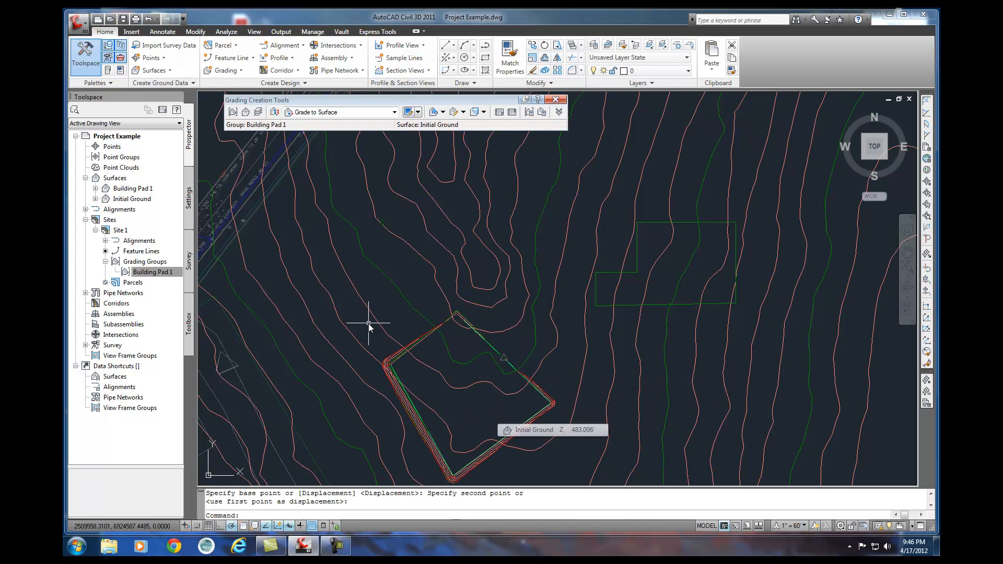
Check the relocated pad's cut, fill and net volumes in the Building Pad 1 grading group properties.
middle_click_drag(472, 432, 475, 391)
left_click(152, 270)
right_click(153, 270)
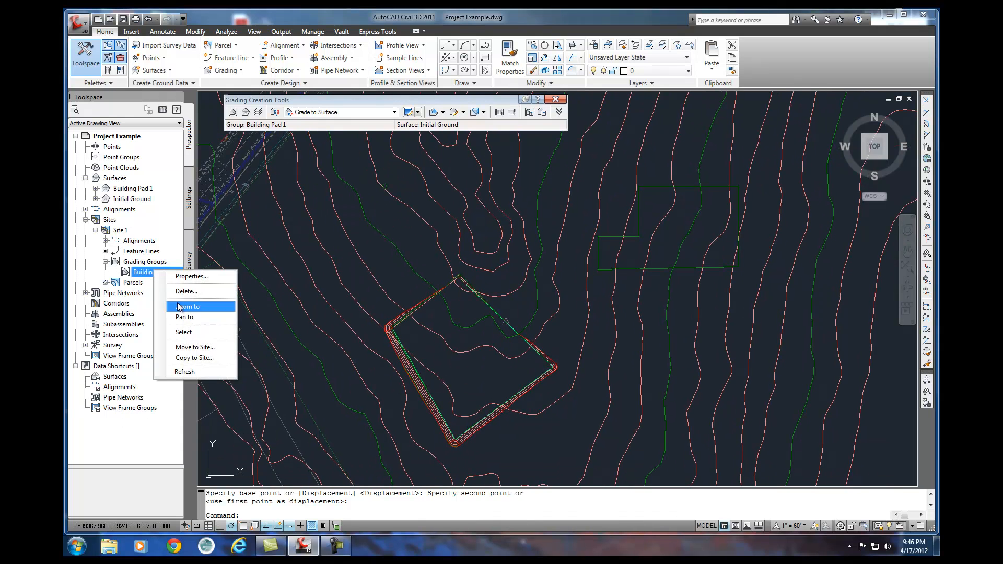
left_click(191, 276)
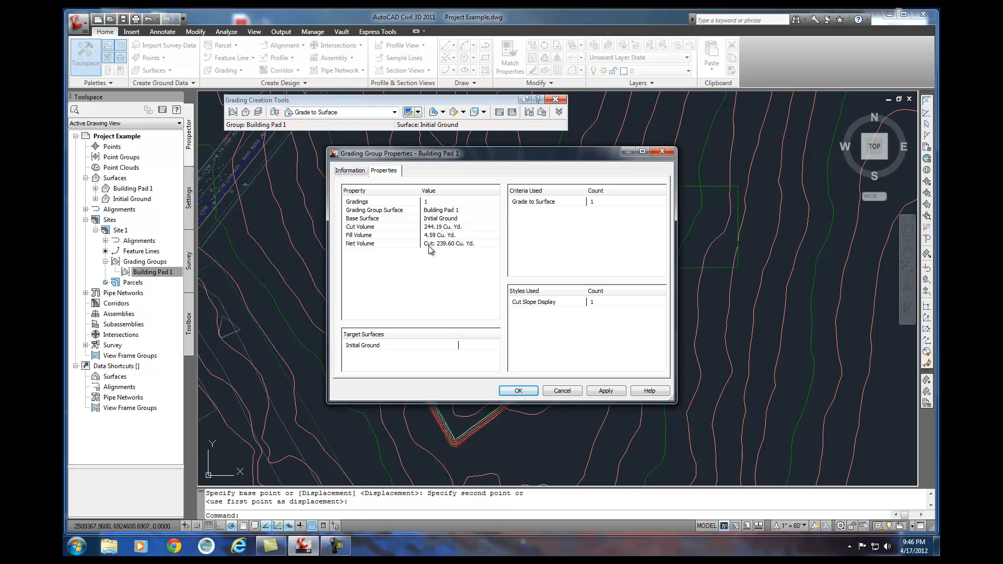
left_click(533, 392)
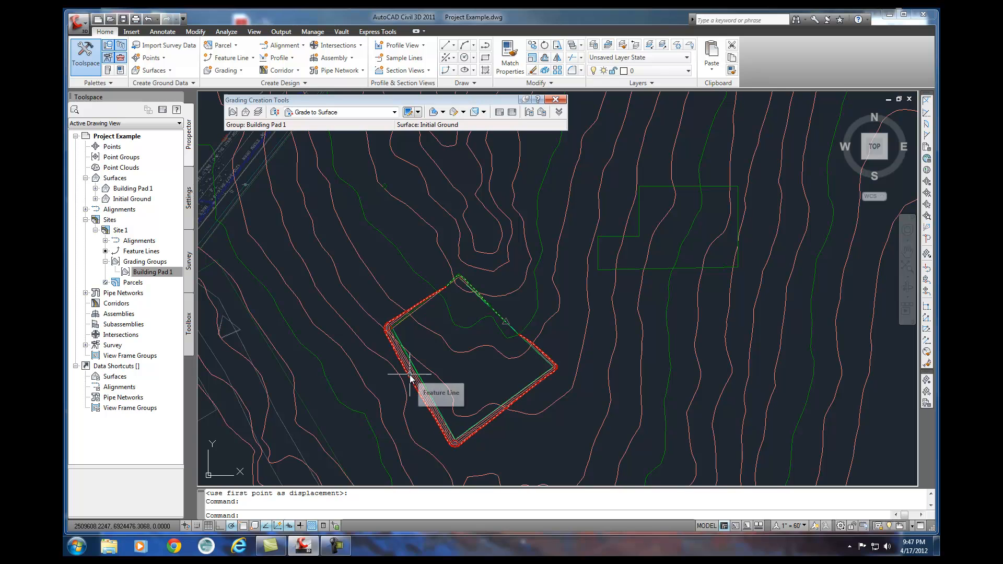
middle_click_drag(465, 358, 446, 299)
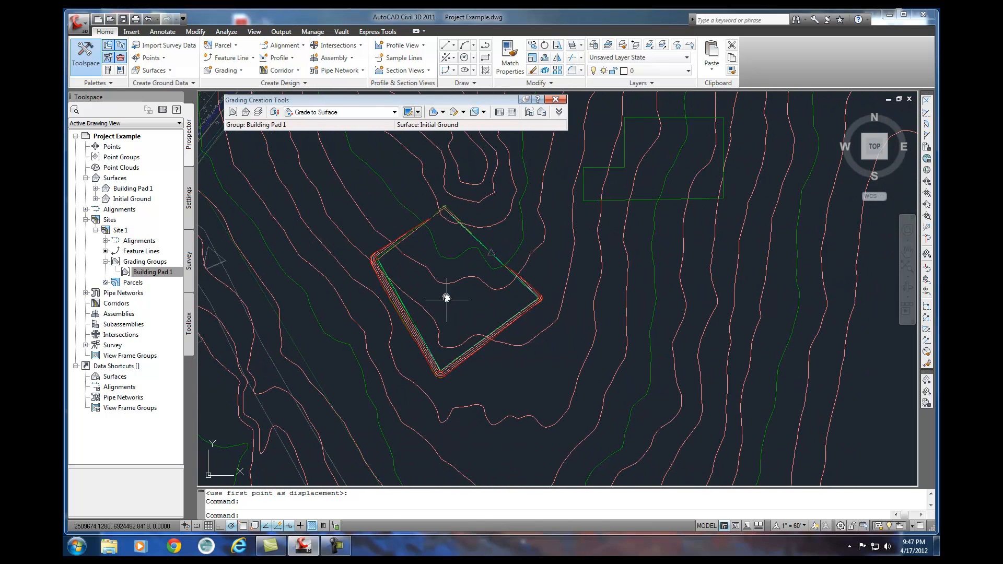
left_click(499, 327)
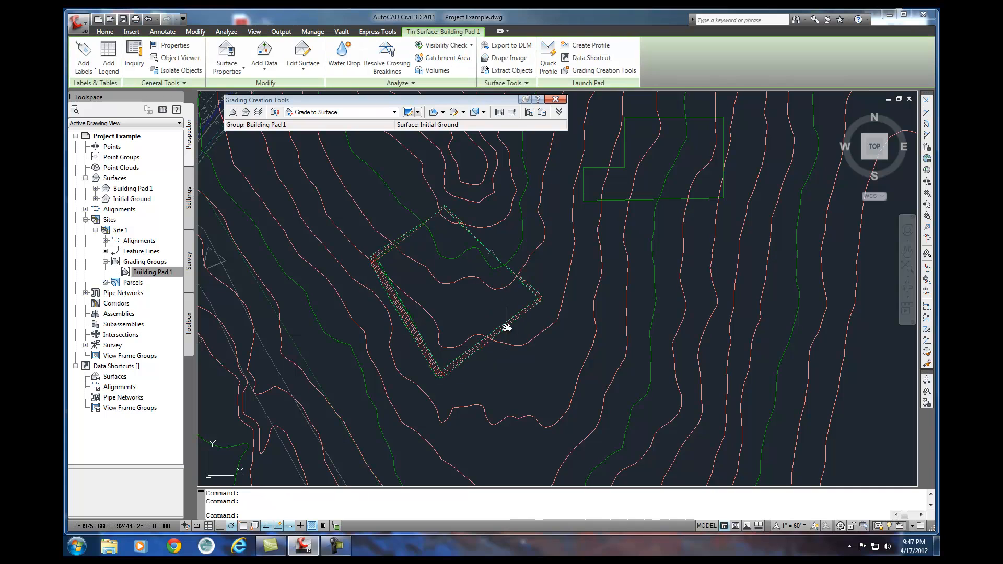
key("Escape")
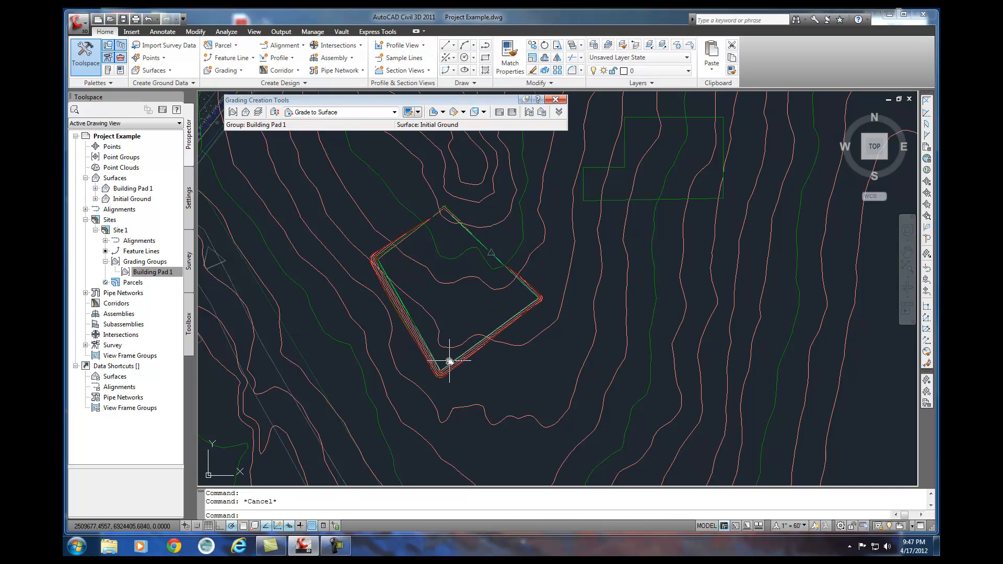
left_click(449, 361)
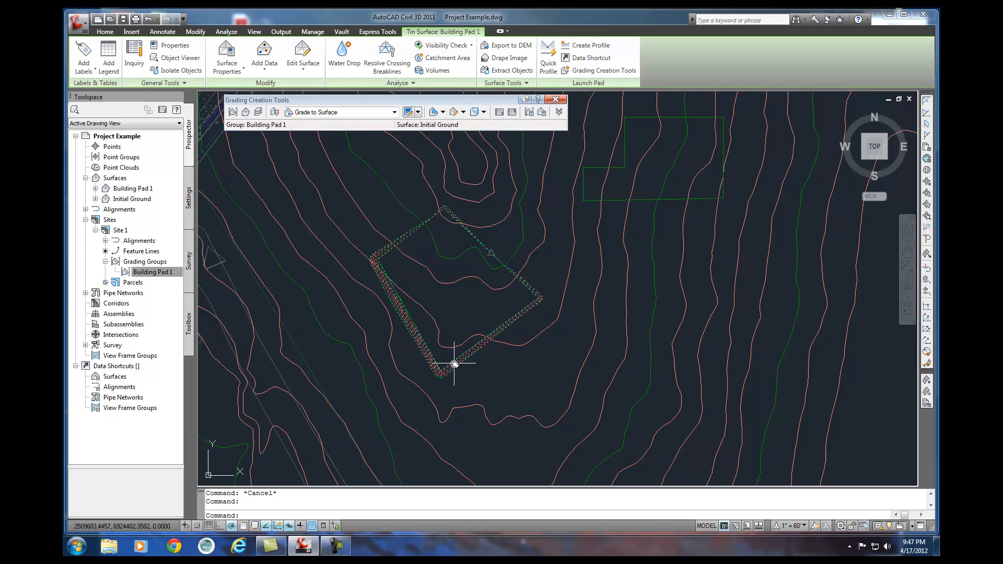
key("Escape")
Move the Building Pad 1 surface together with its feature line to the southeast, onto the lower slope.
left_click(457, 360)
middle_click_drag(463, 301, 471, 316)
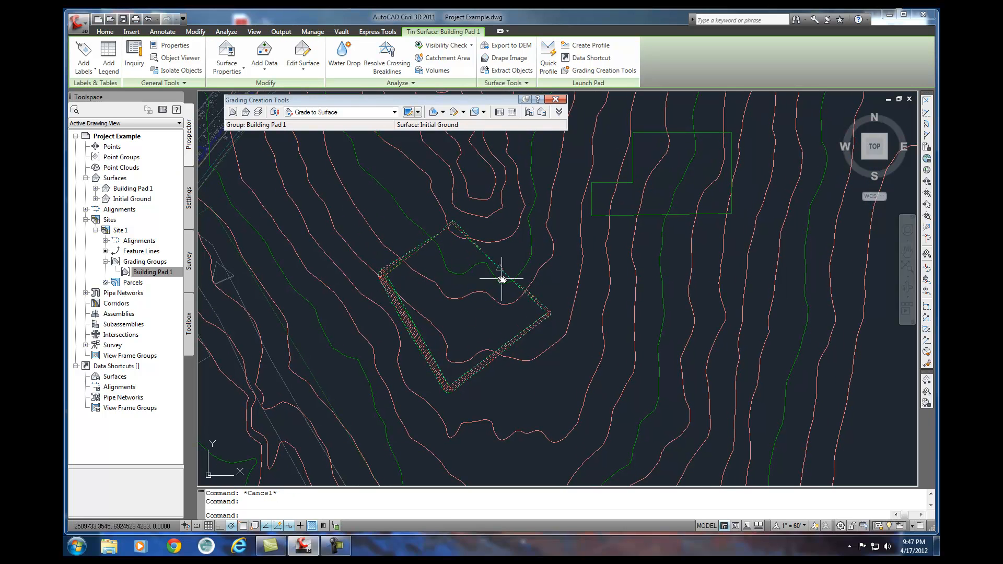
left_click(498, 275)
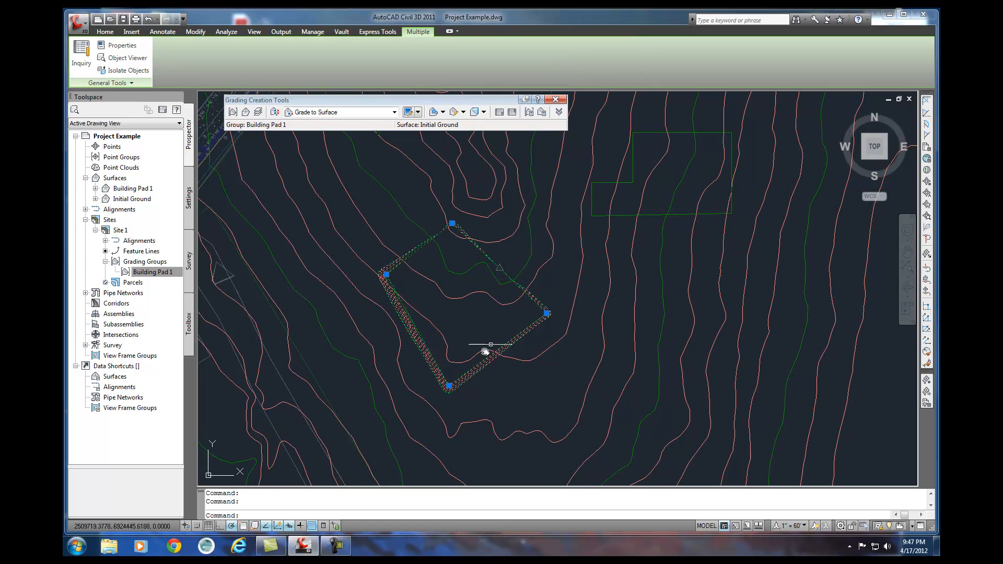
key("Return")
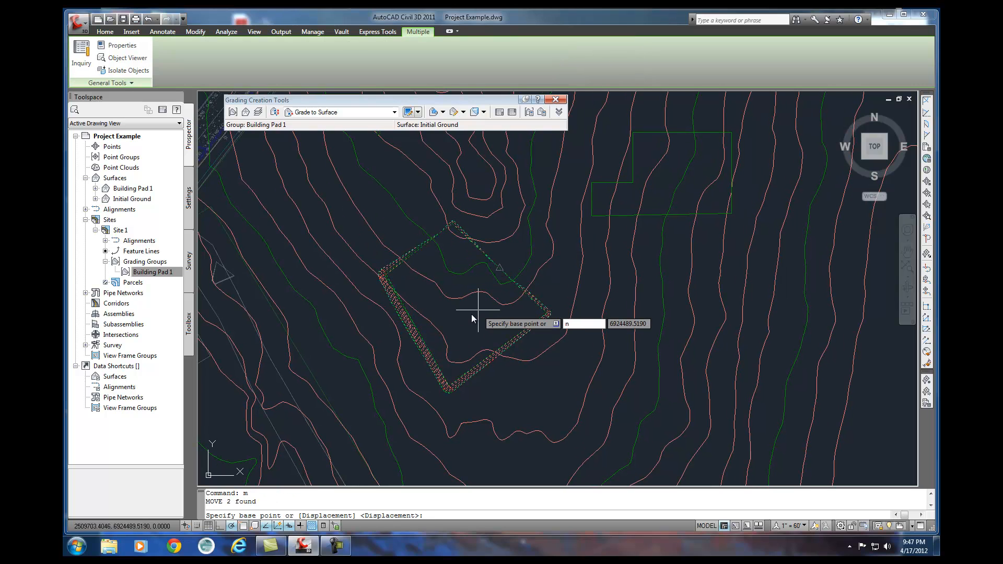
key("BackSpace")
left_click(477, 312)
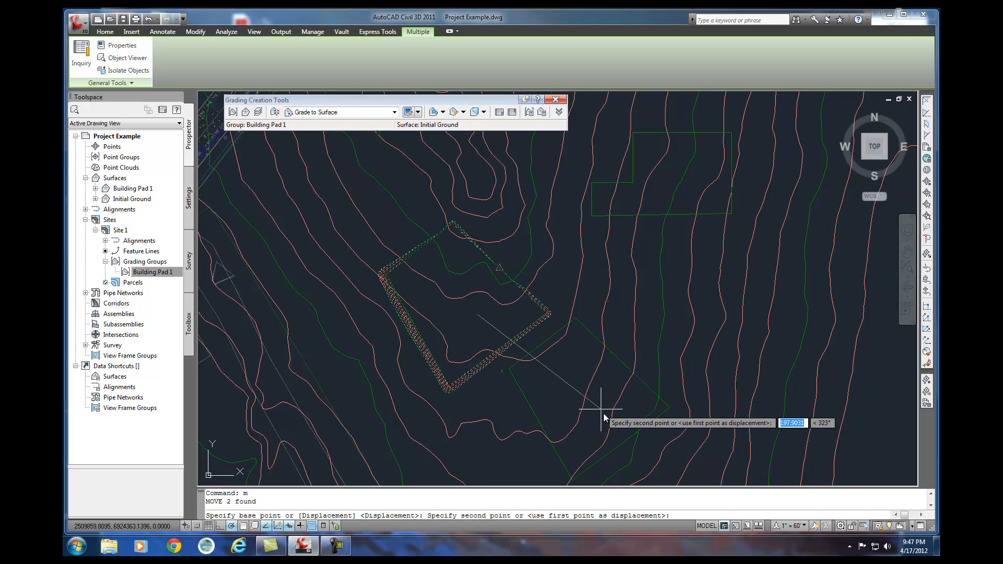
left_click(667, 440)
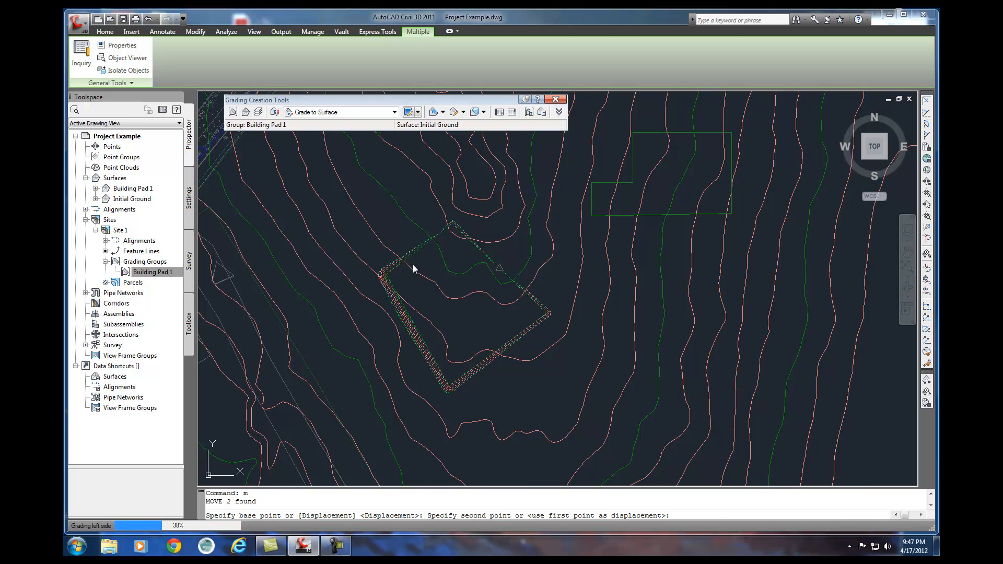
key("Escape")
Move the displaced Building Pad 1 surface from its south inner corner endpoint to the matching endpoint of the pad's feature line.
mouse_move(644, 336)
middle_mouse_down()
mouse_move(571, 193)
mouse_move(575, 155)
middle_mouse_up()
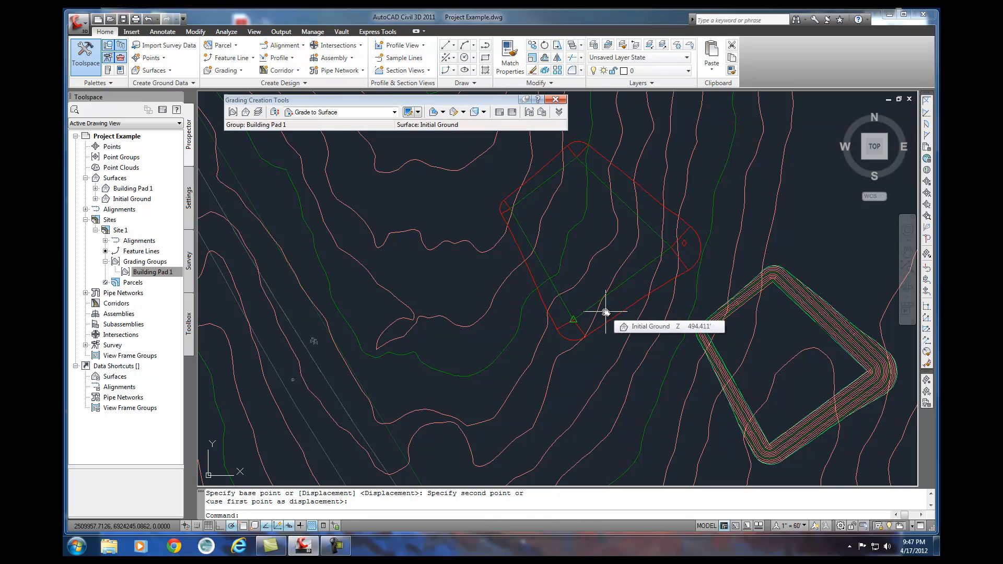
left_click(774, 453)
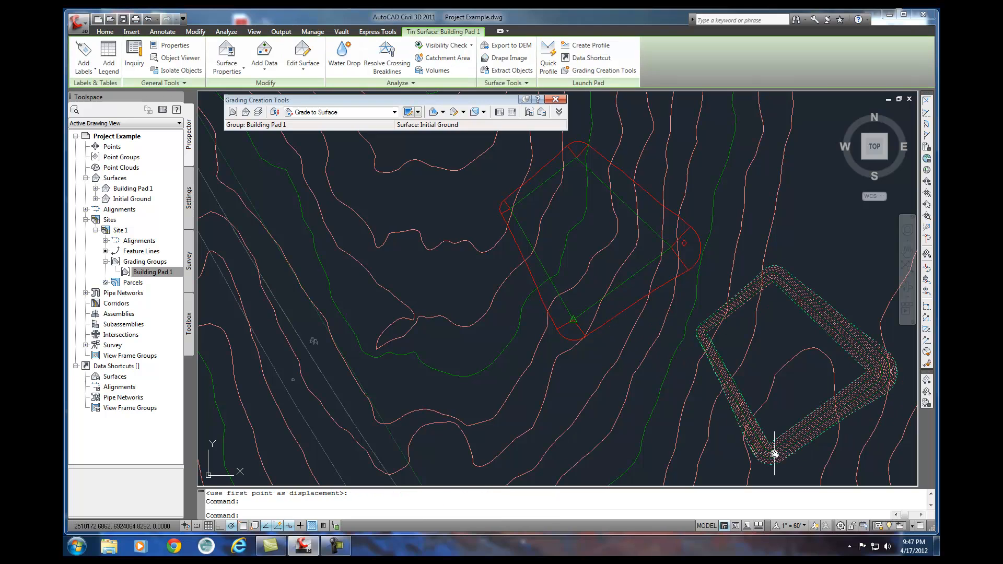
type("m")
key("Return")
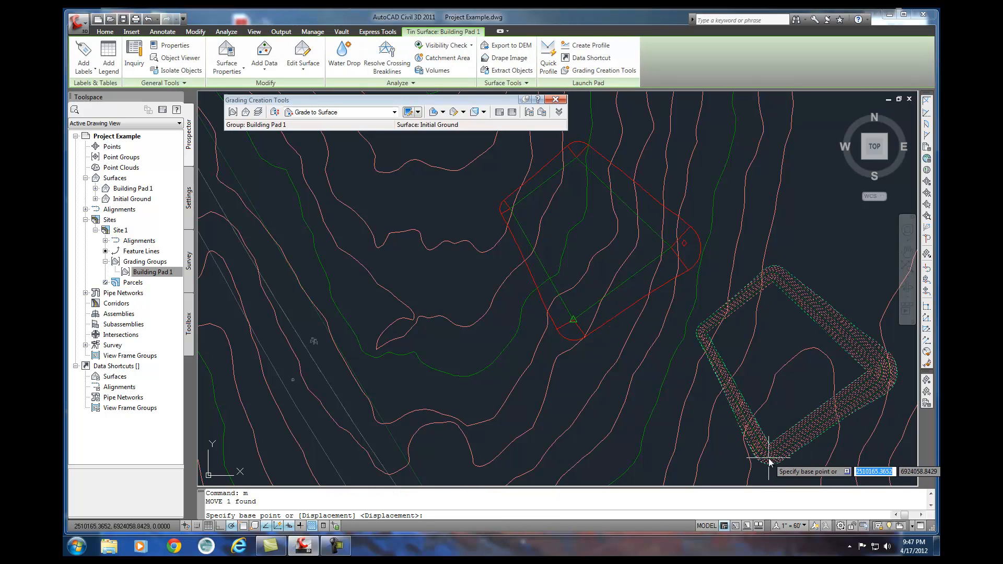
type("end")
key("Return")
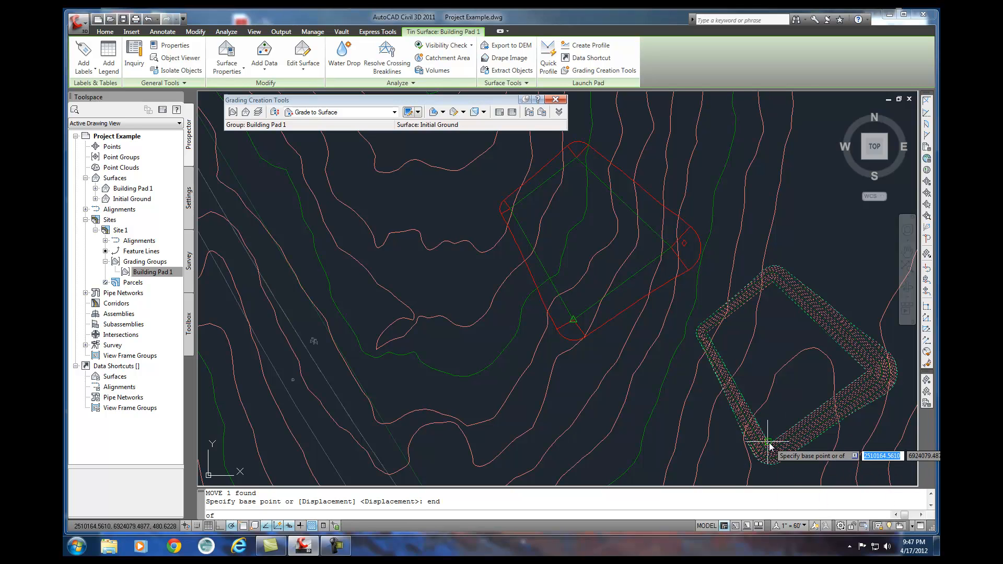
scroll(769, 445, "down", 3)
scroll(773, 446, "up", 6)
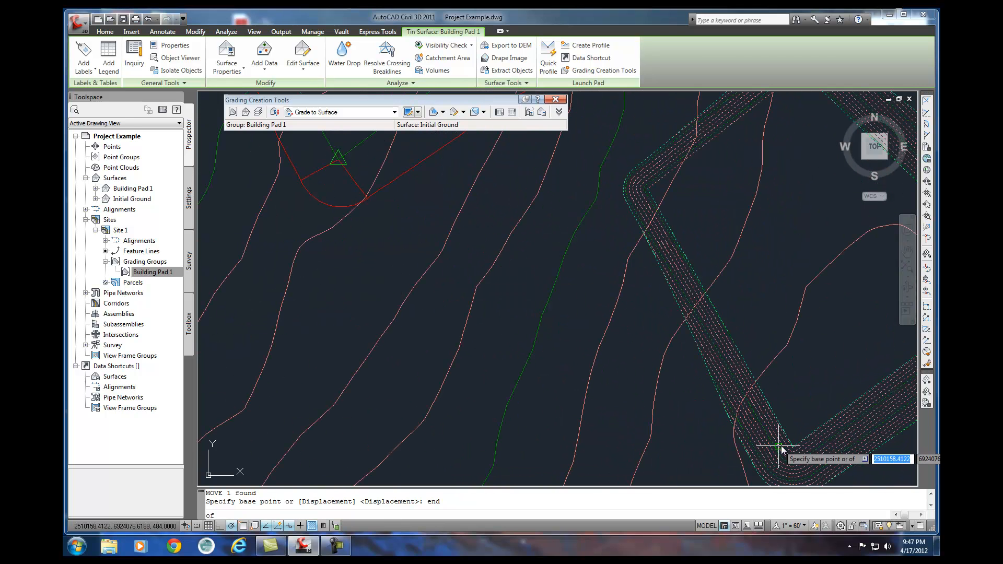
left_click(792, 447)
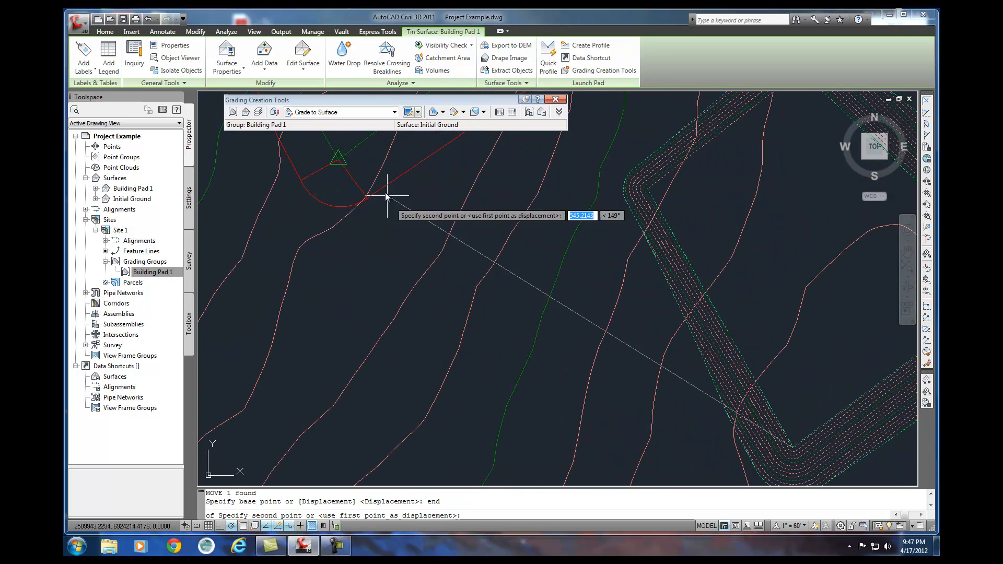
type("end")
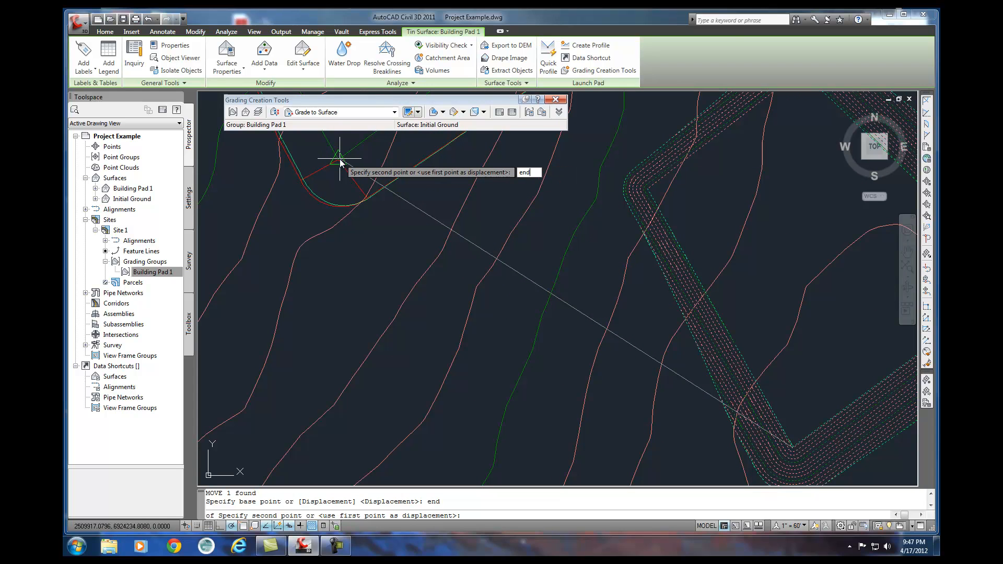
key("Return")
left_click(340, 159)
Select the grading at the pad's south corner and examine the relocated pad against the surrounding contours.
scroll(376, 205, "down", 5)
scroll(450, 269, "up", 6)
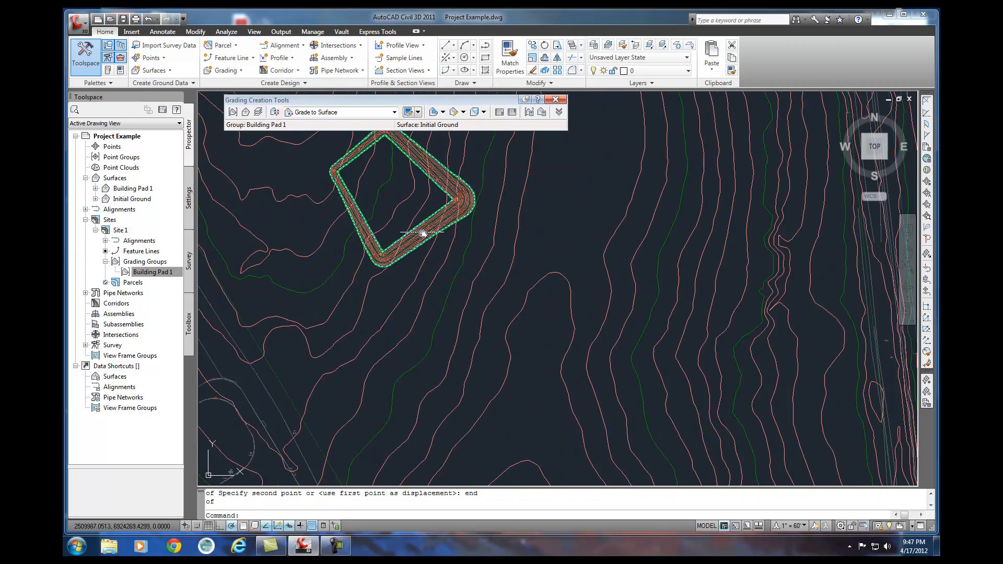
middle_click_drag(496, 310, 543, 306)
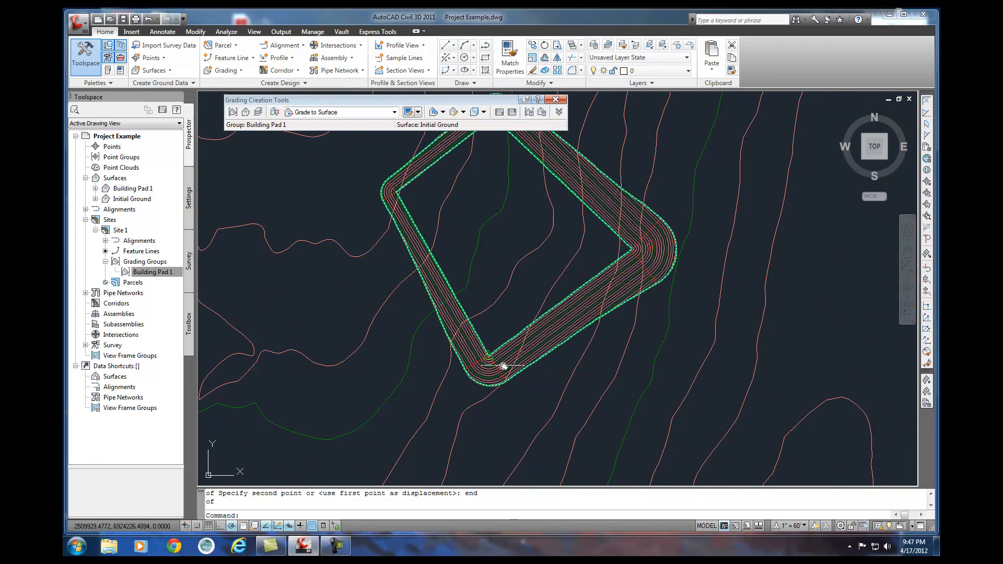
left_click(489, 352)
left_click(489, 351)
left_click(489, 352)
left_click(489, 358)
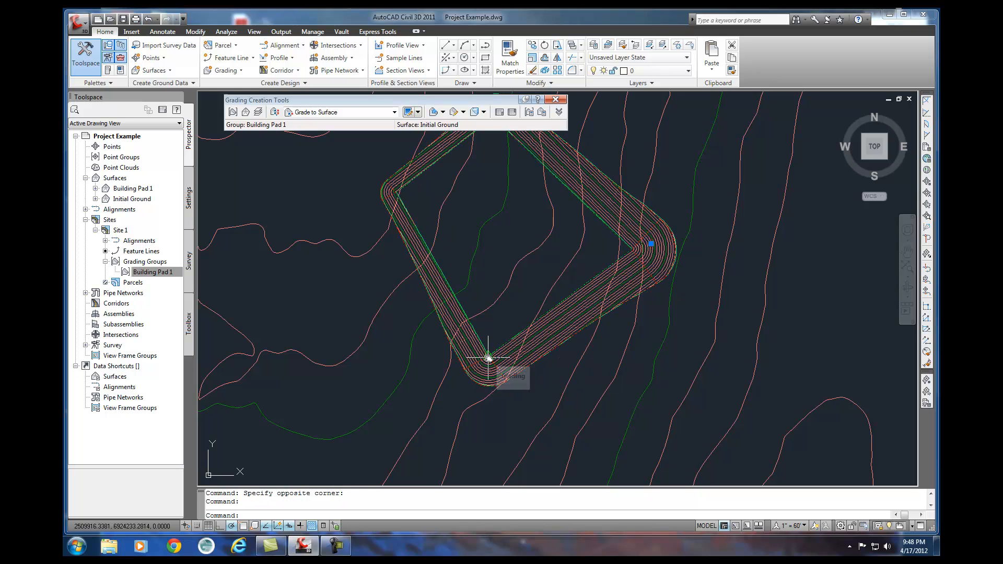
middle_click_drag(381, 260, 387, 316)
scroll(376, 298, "up", 2)
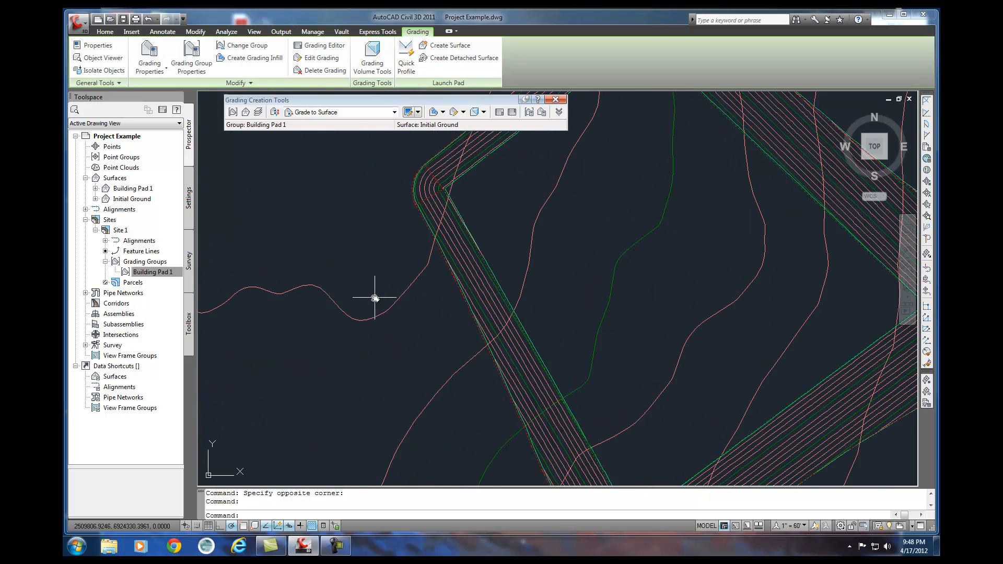
scroll(438, 298, "down", 6)
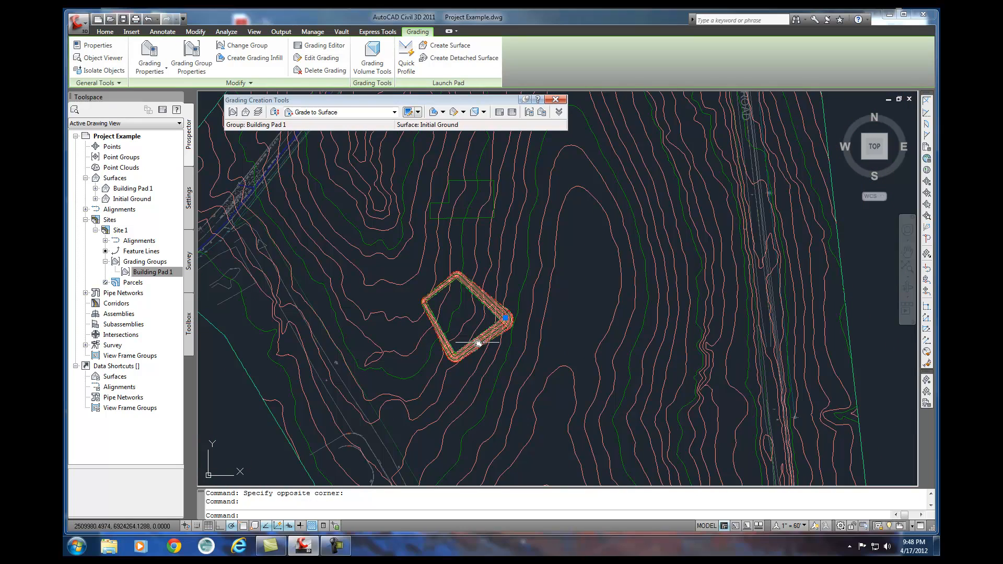
Undo the moves of the Building Pad 1 feature line and surface, back to the pad's position before its relocation.
mouse_move(493, 347)
middle_mouse_down()
mouse_move(647, 226)
mouse_move(476, 364)
mouse_move(463, 387)
middle_mouse_up()
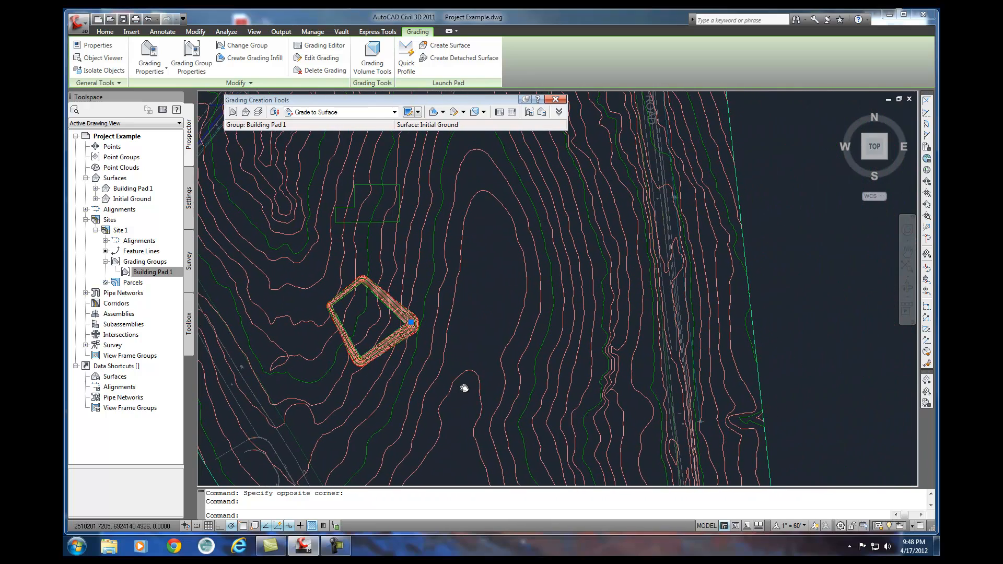
key("Return")
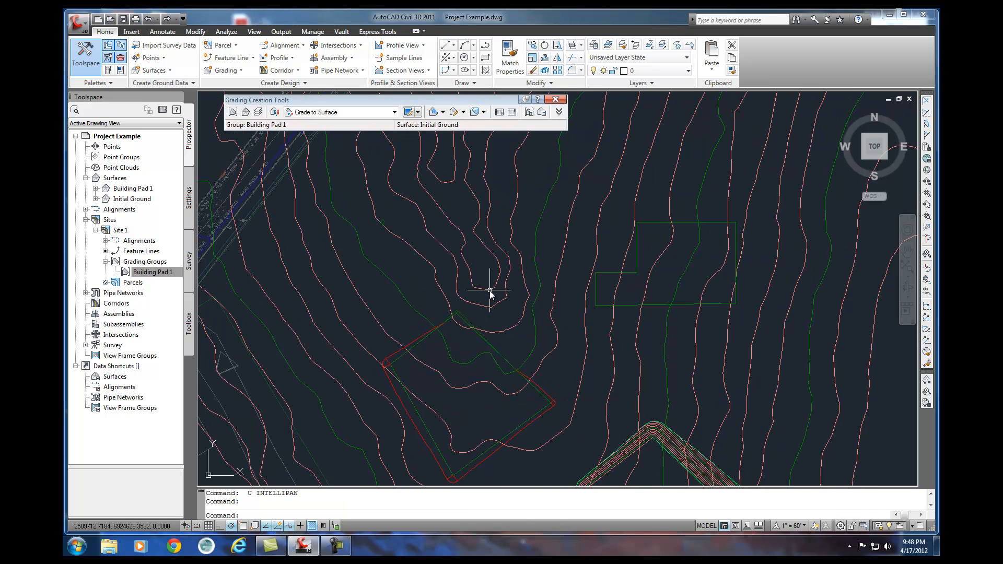
type("u")
key("Return")
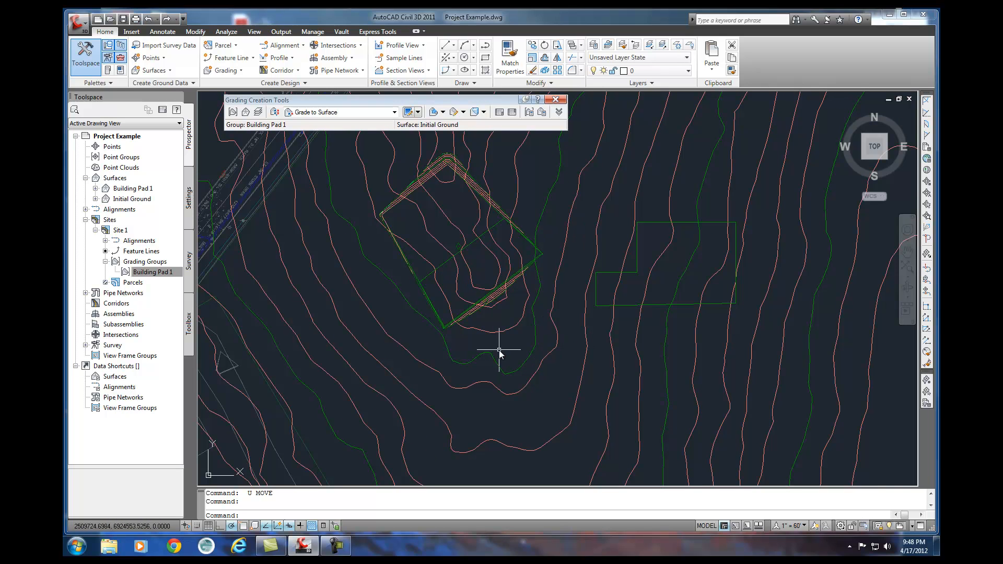
middle_click_drag(497, 349, 474, 375)
middle_click_drag(544, 347, 538, 333)
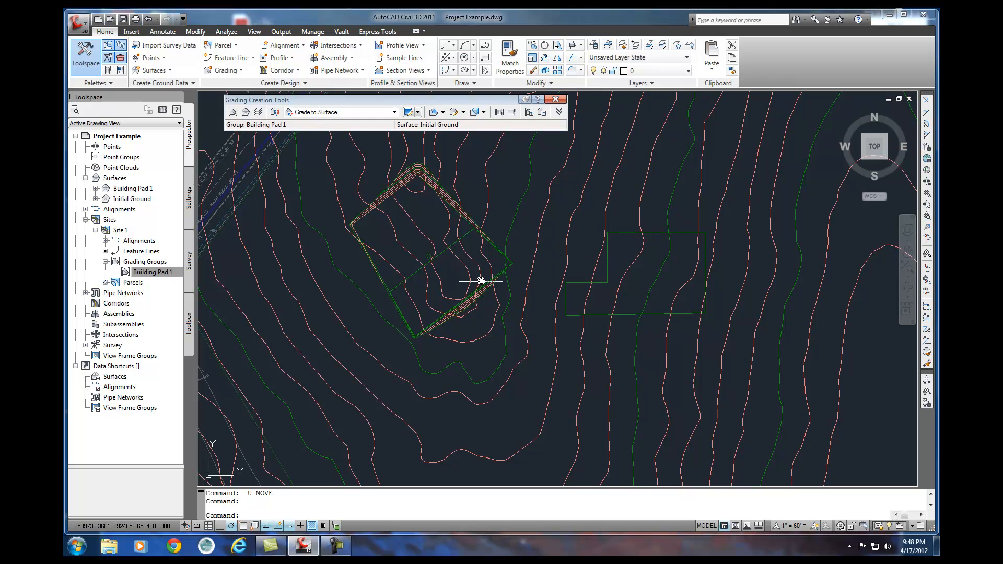
mouse_move(475, 292)
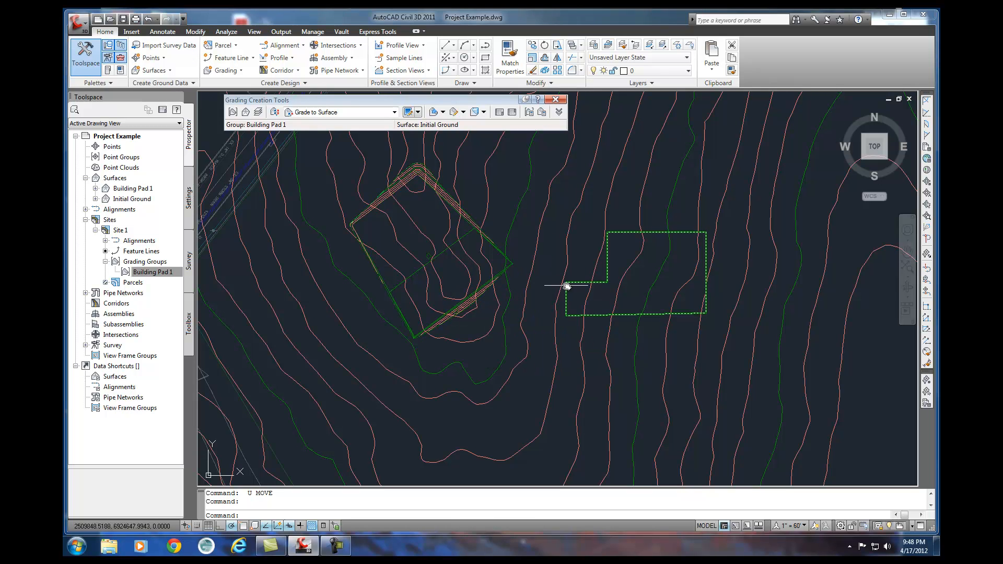
left_click(394, 113)
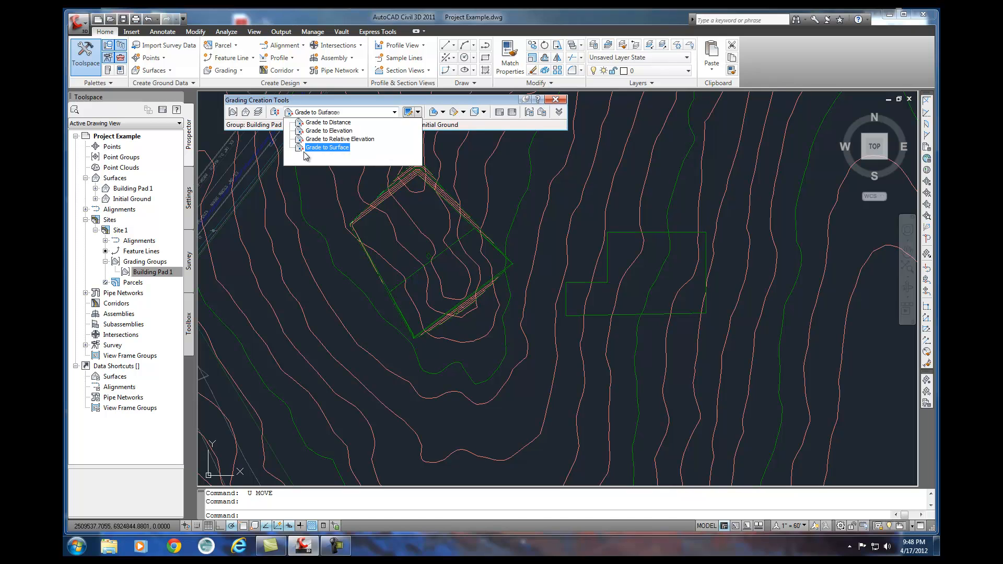
left_click(418, 112)
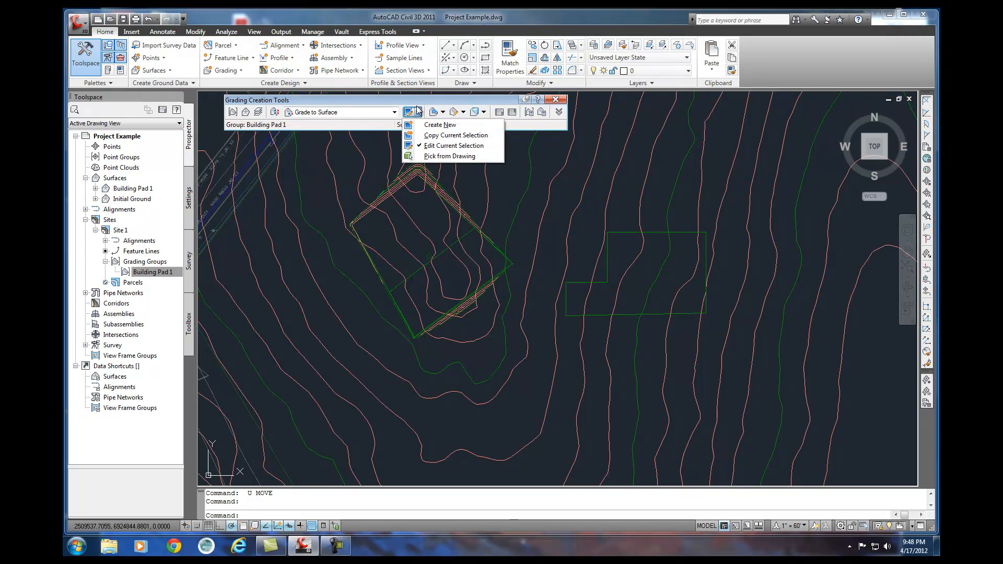
left_click(418, 112)
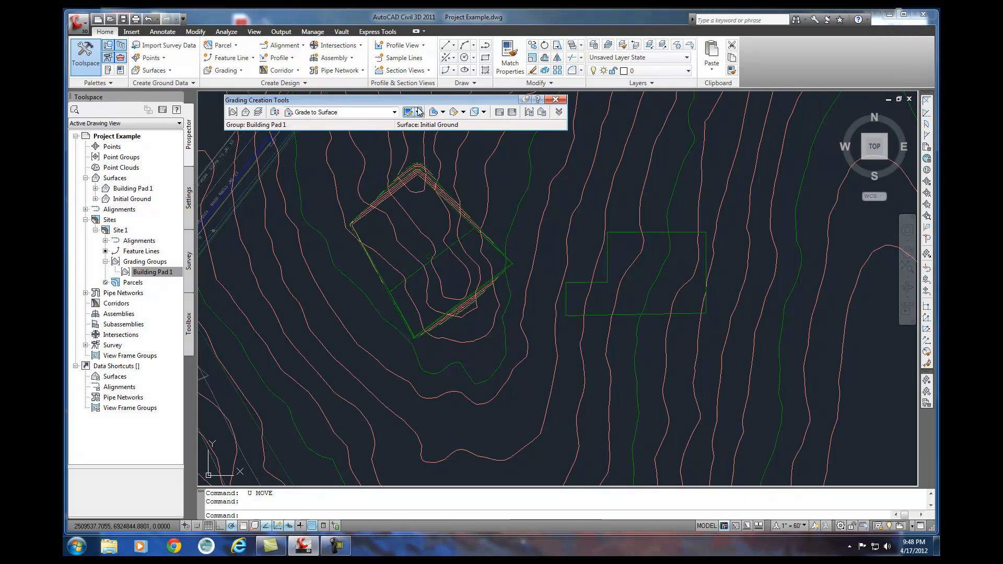
Check the point elevations of the L-shaped feature line east of Building Pad 1 in the Elevation Editor.
left_click(578, 317)
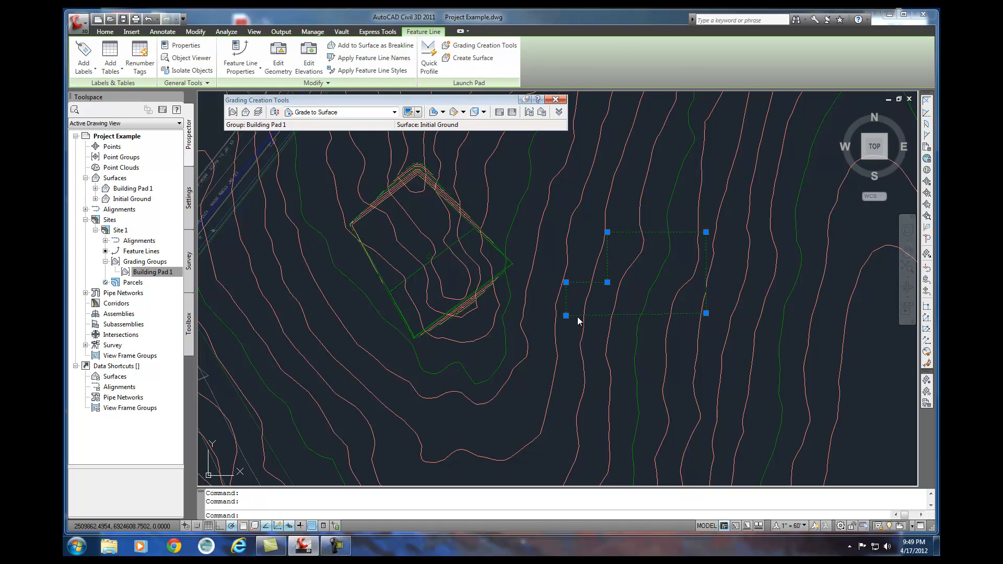
right_click(578, 317)
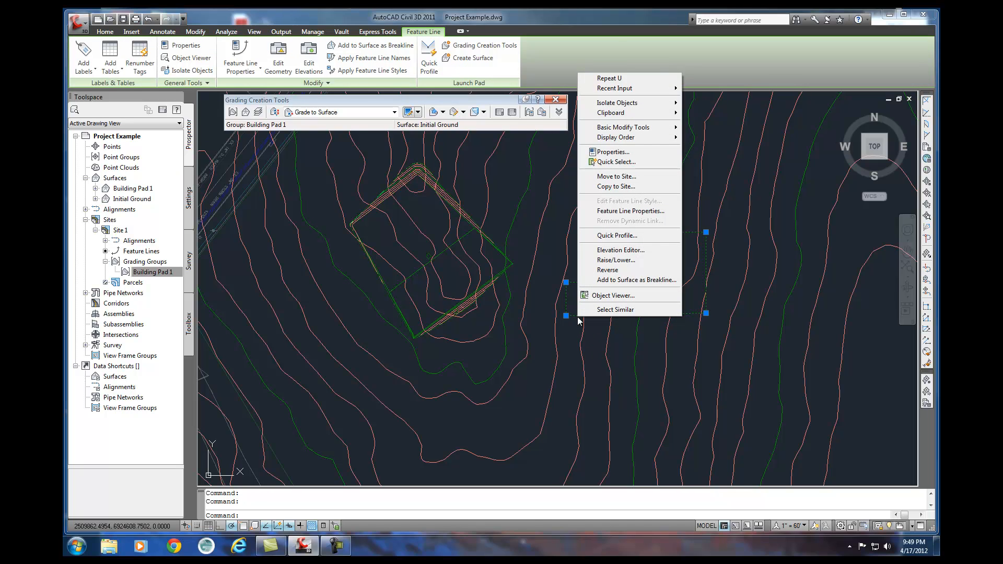
left_click(617, 252)
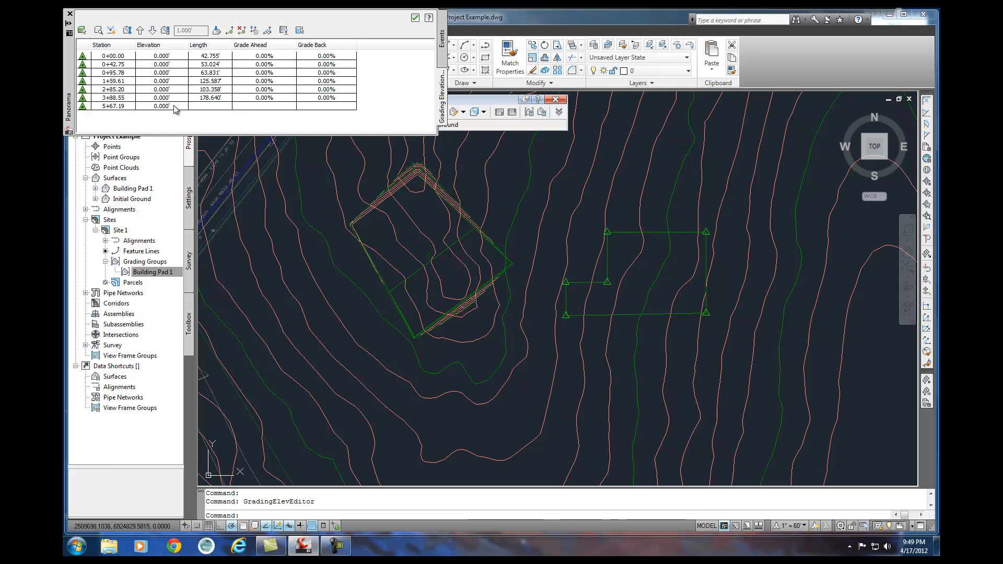
left_click(70, 16)
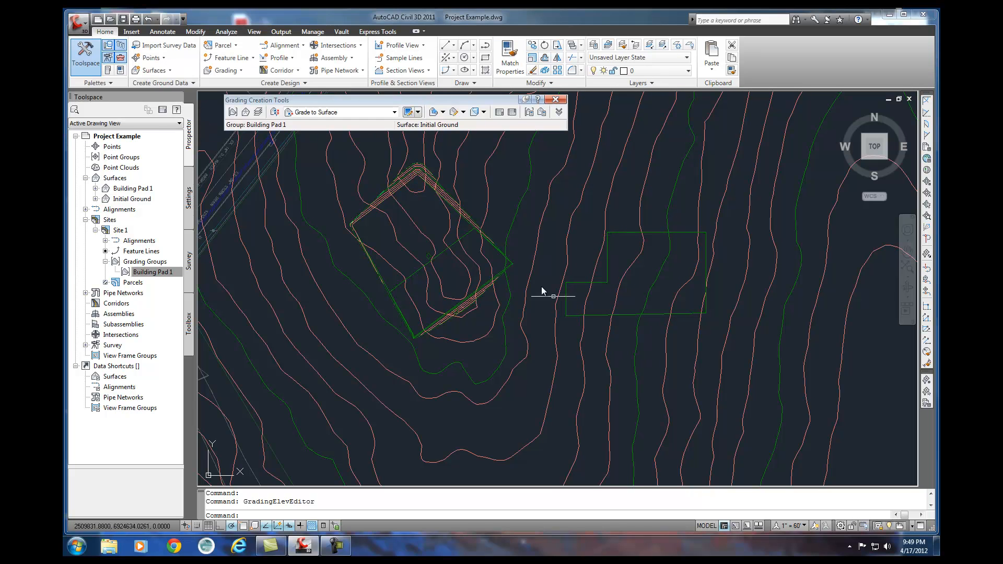
Set the whole L-shaped feature line to elevation 490 with Raise/Lower.
mouse_move(630, 321)
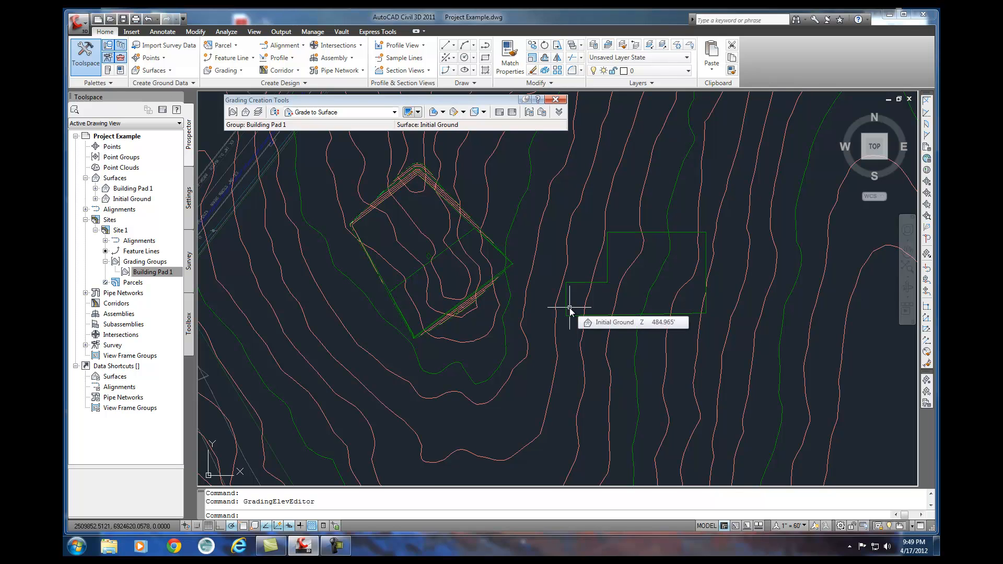
left_click(623, 315)
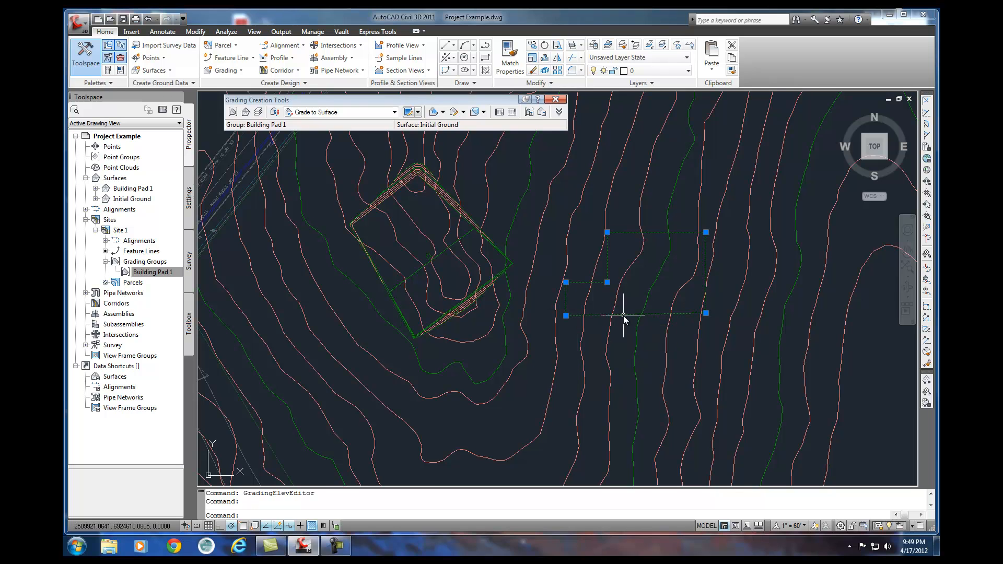
right_click(623, 316)
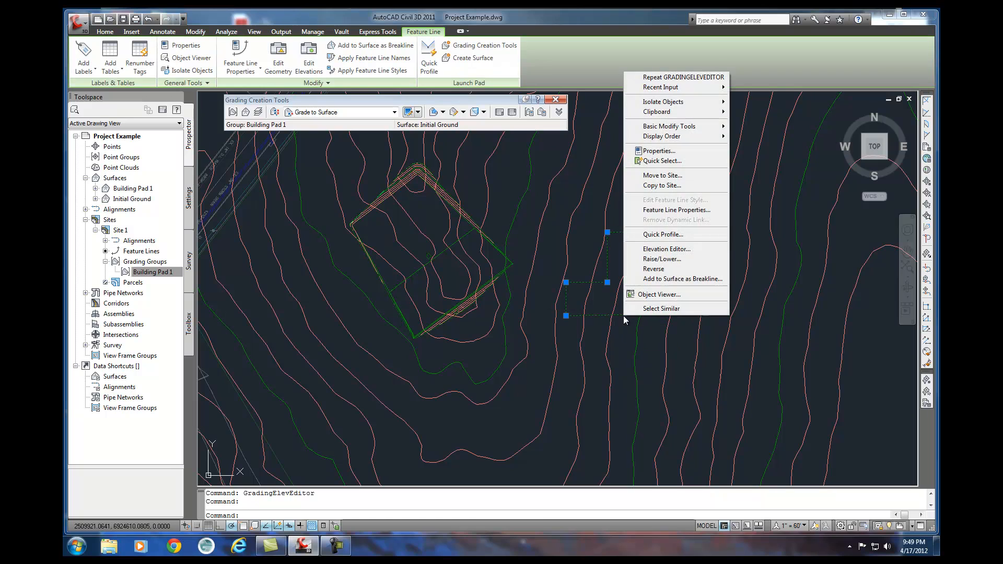
left_click(647, 259)
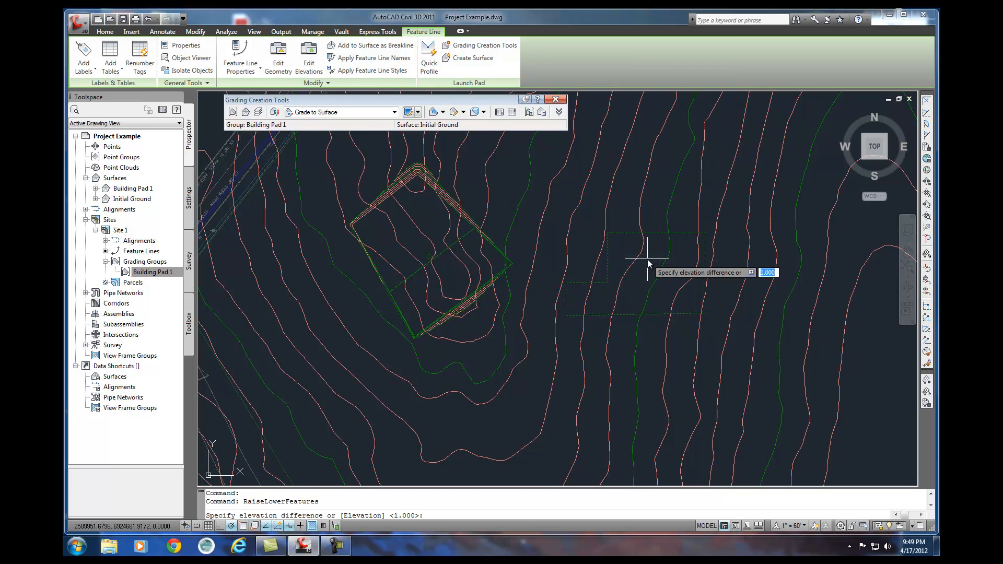
type("e")
key("Return")
type("490")
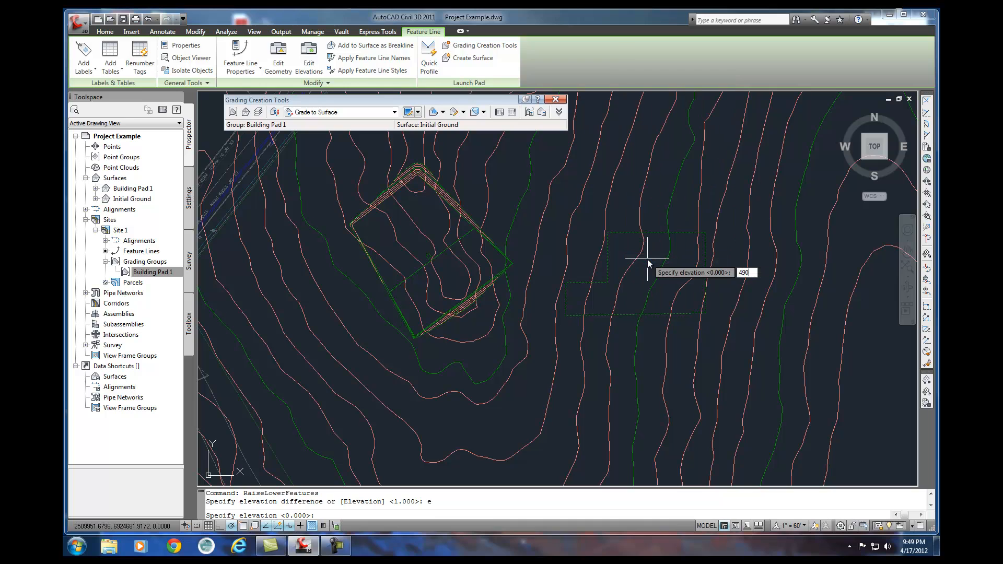
key("Return")
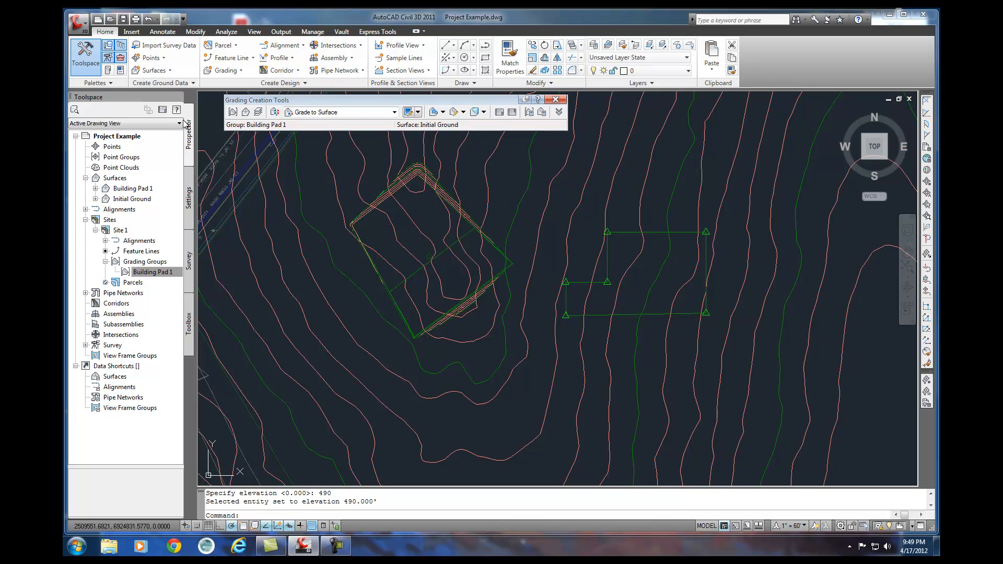
Create the grading group Building Plan 2 in Site 1 with automatic surface creation and Initial Ground as the volume base surface.
left_click(233, 113)
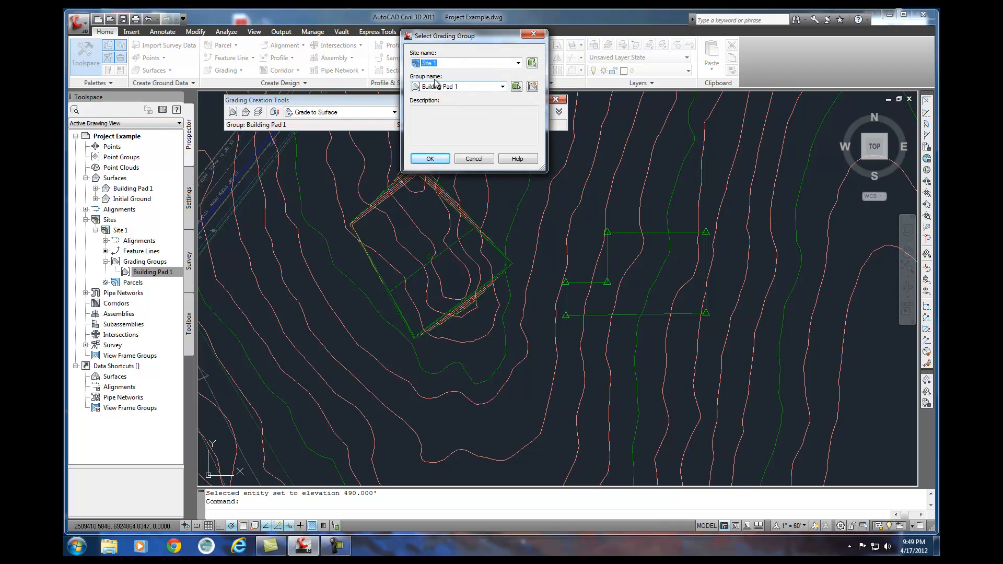
left_click(533, 87)
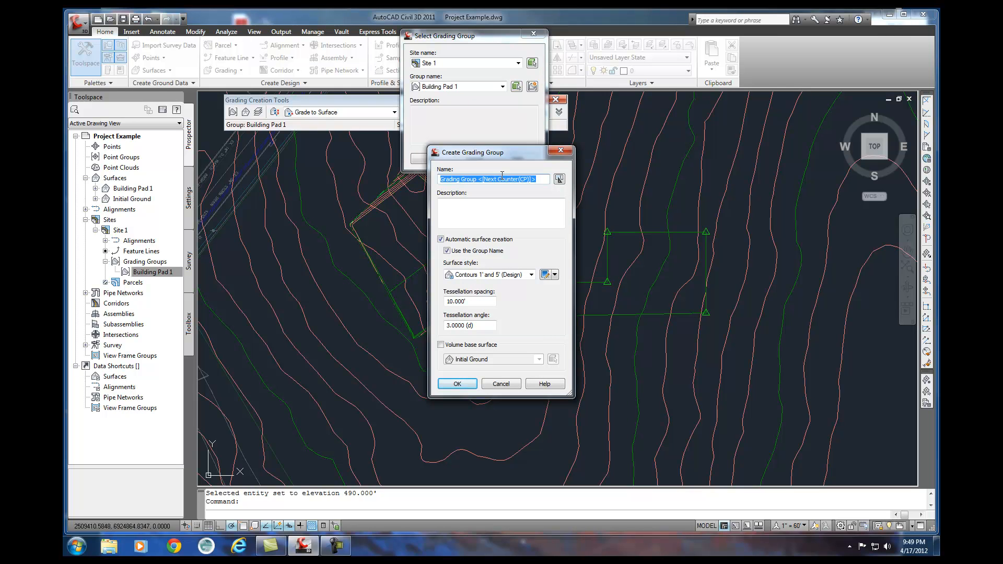
type("Building Plan 2")
left_click(446, 208)
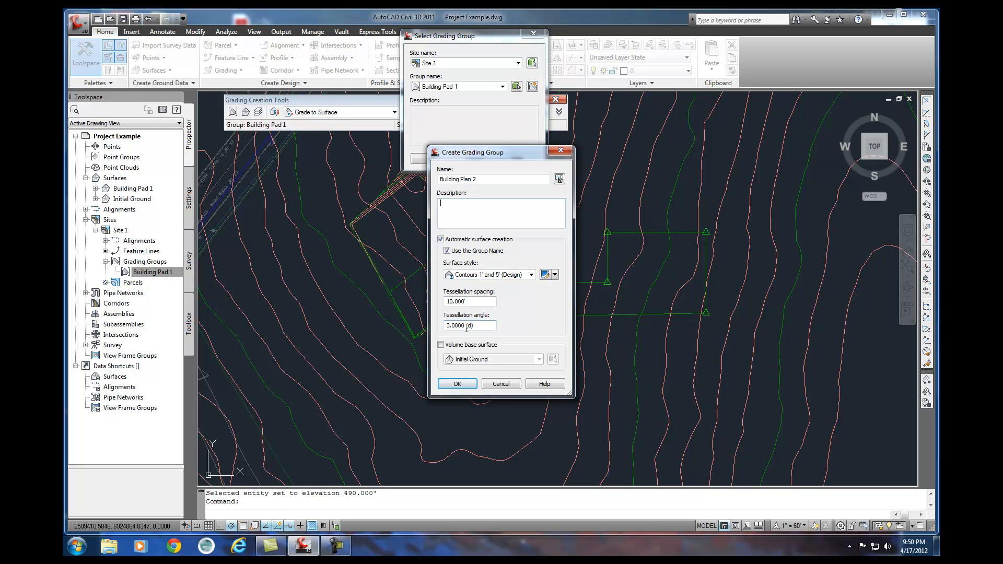
left_click(441, 345)
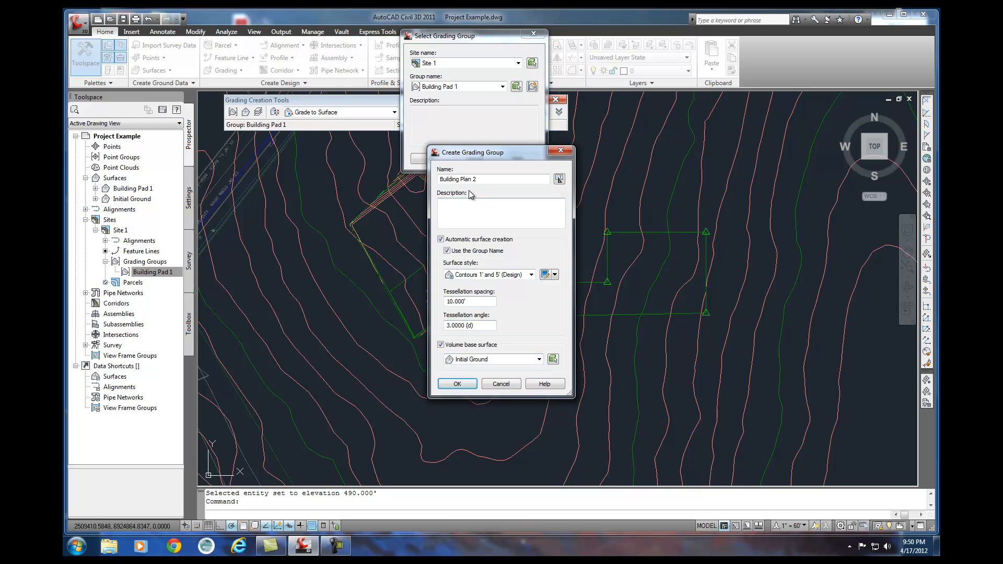
left_click(453, 385)
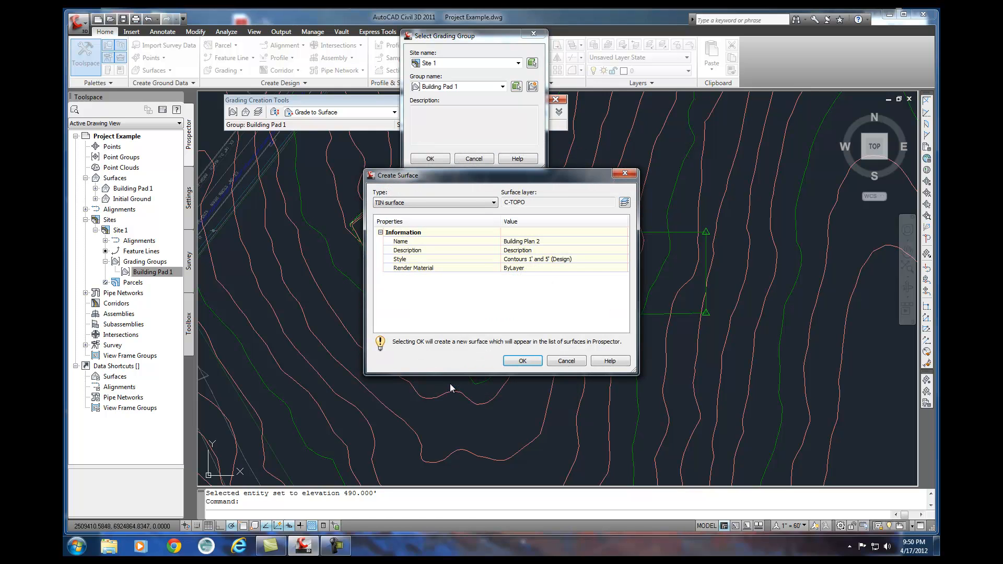
left_click(520, 360)
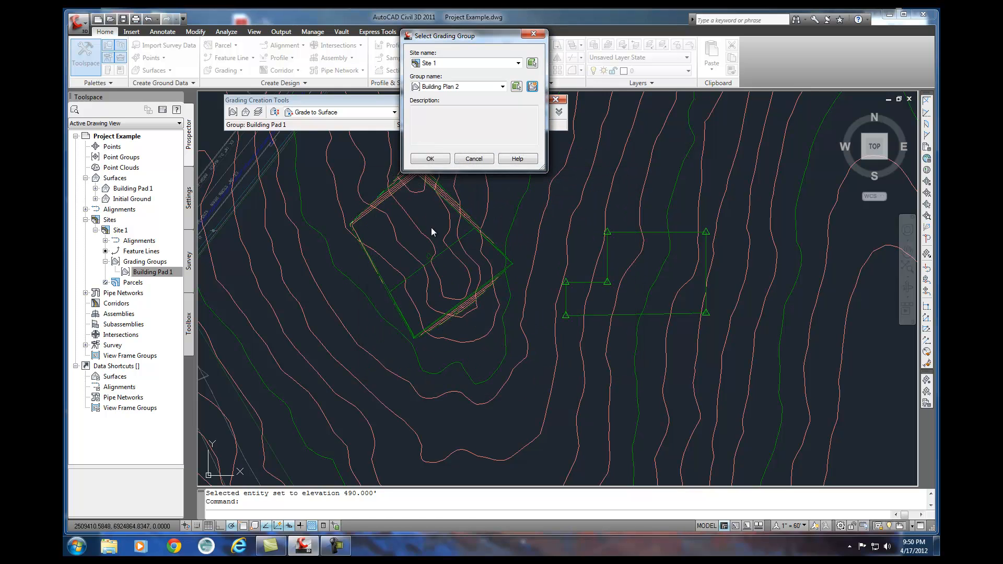
left_click(431, 159)
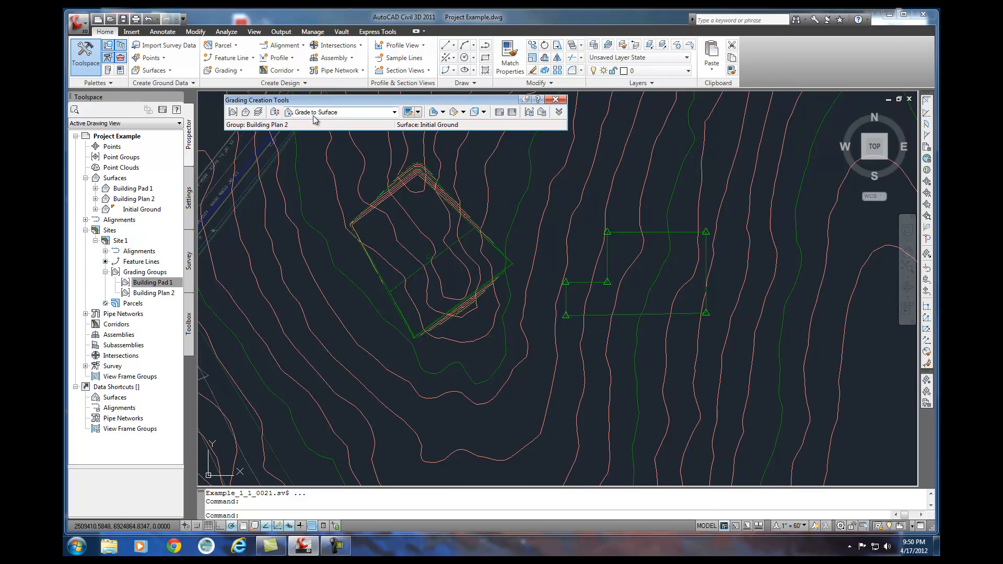
Start a Grade to Distance grading on the outer side of the L-shaped feature line, applied to its entire length.
left_click(442, 112)
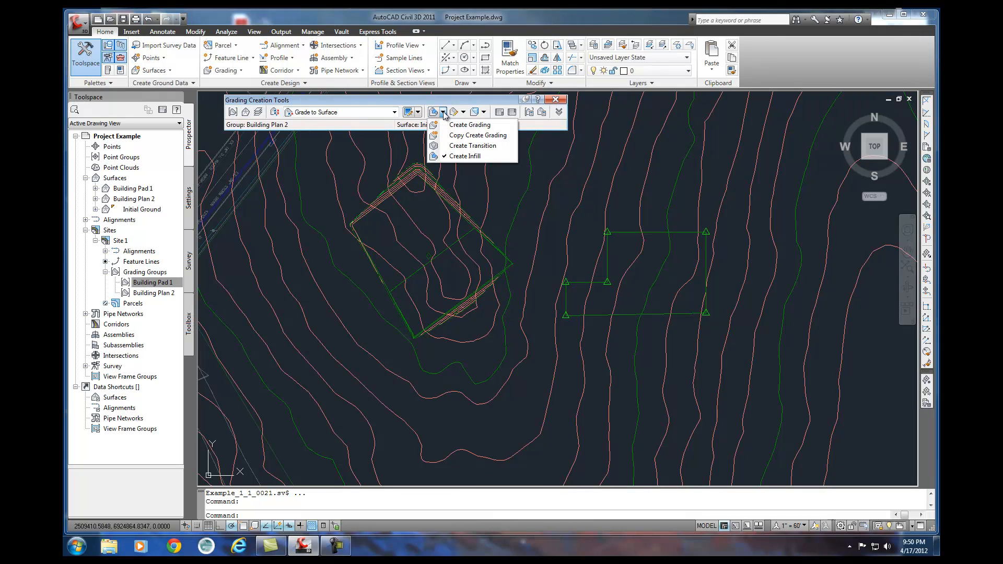
left_click(443, 112)
left_click(394, 112)
left_click(343, 125)
left_click(442, 112)
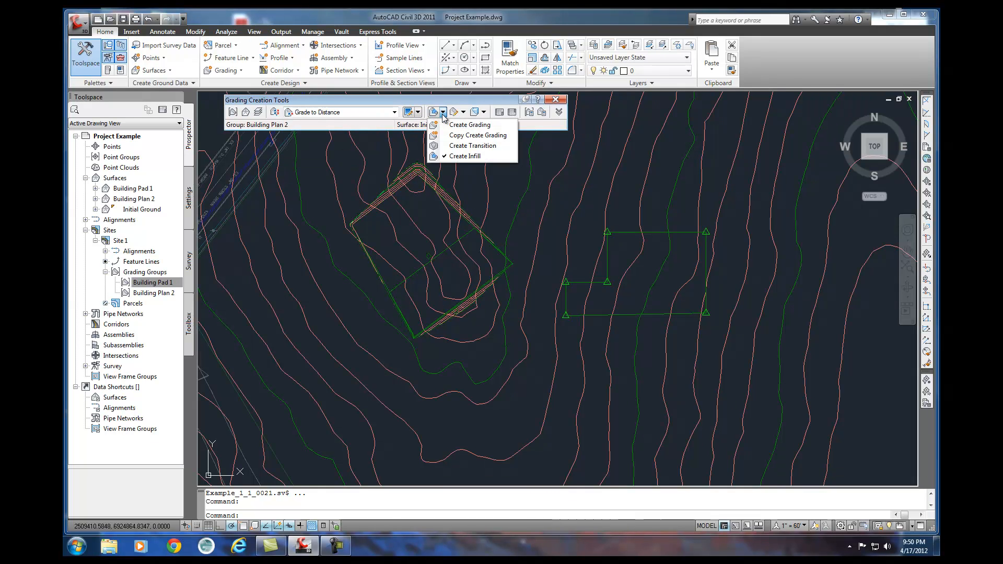
left_click(465, 126)
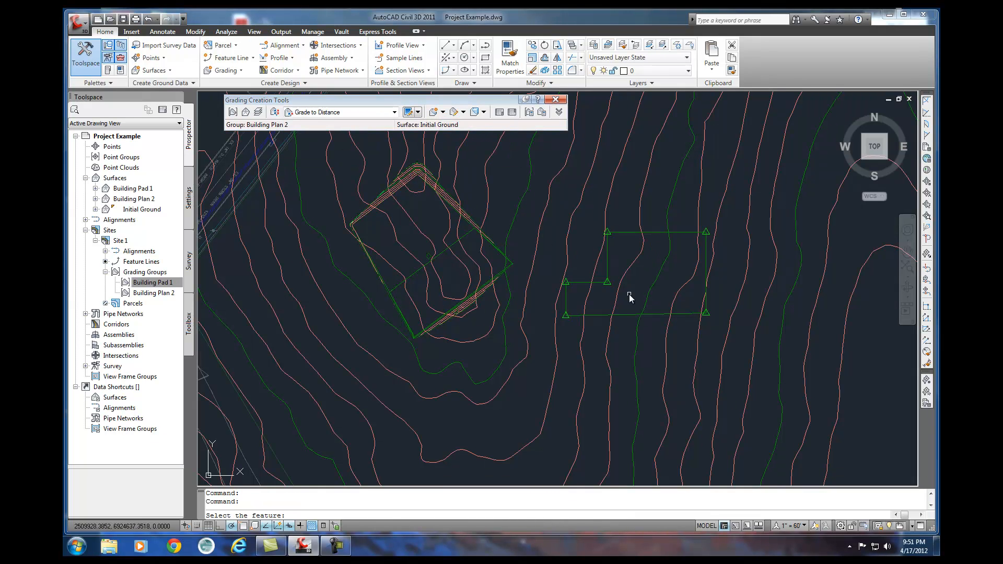
left_click(625, 316)
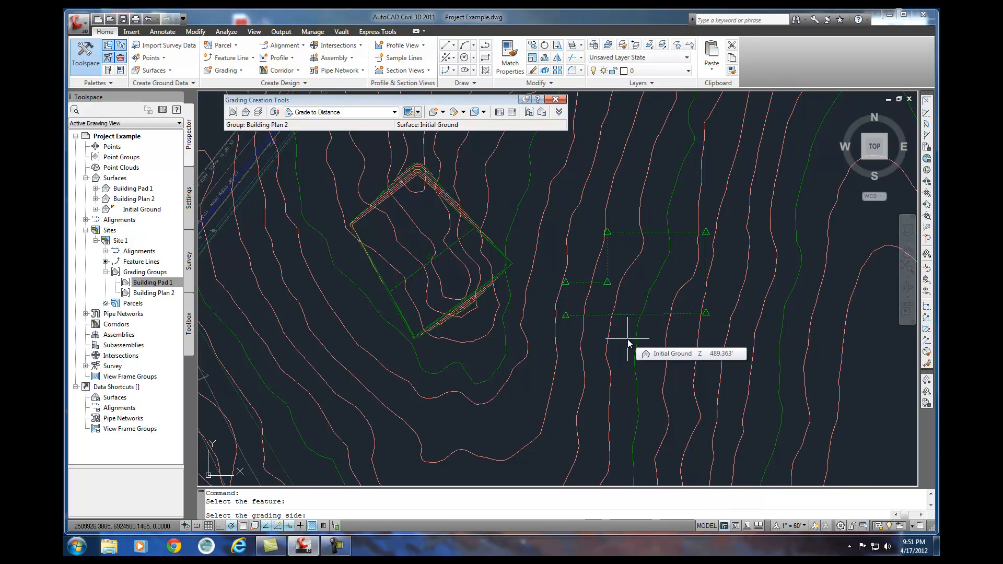
left_click(628, 340)
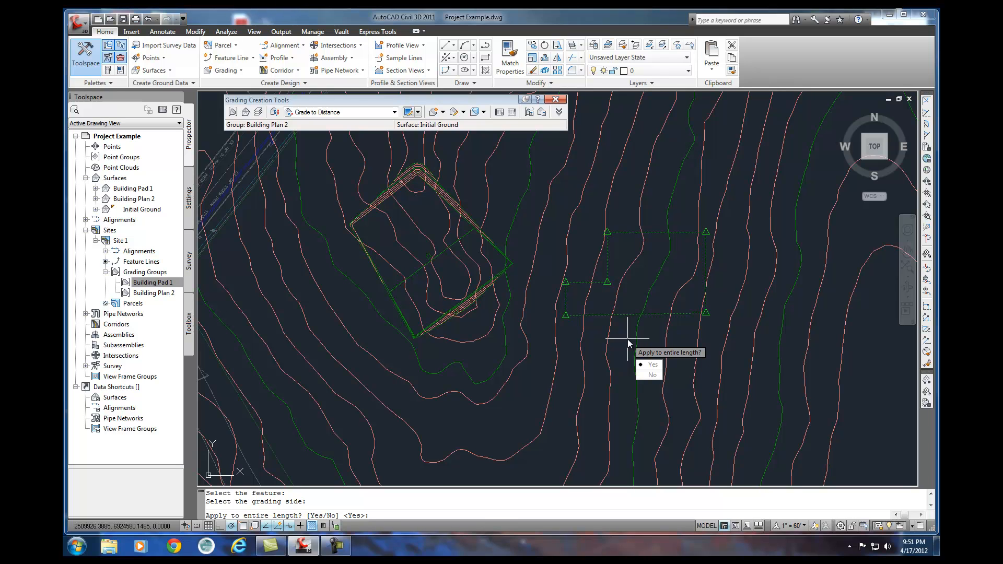
key("Return")
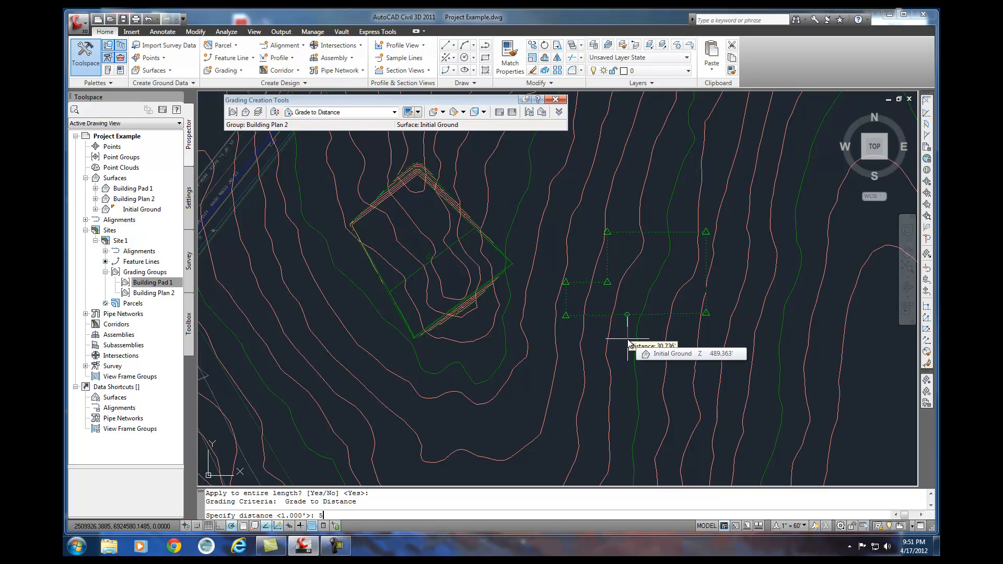
Give the L-shaped pad's grading a distance of 5 feet and a slope of -5:1.
type("5")
key("Return")
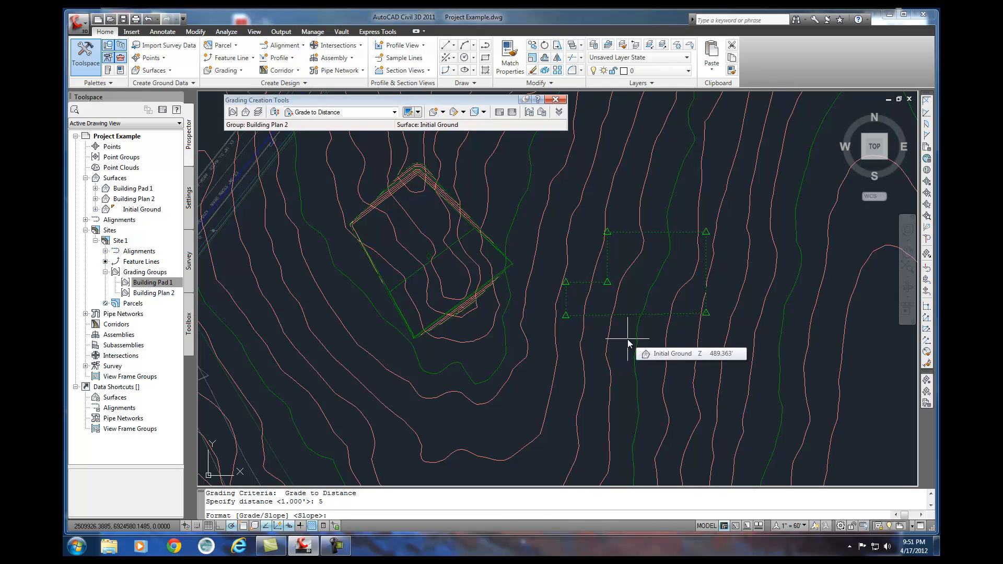
key("Return")
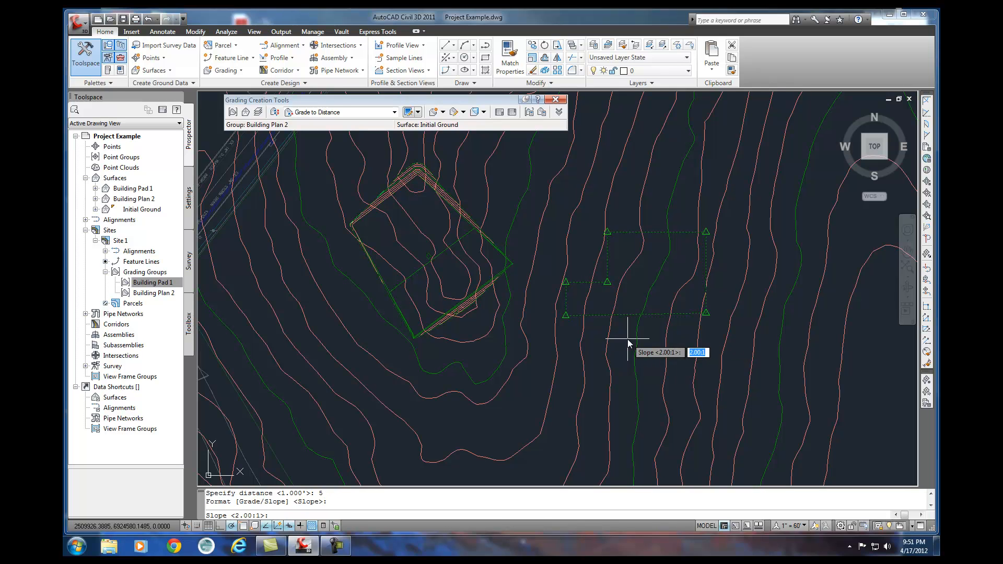
type("-5")
key("Return")
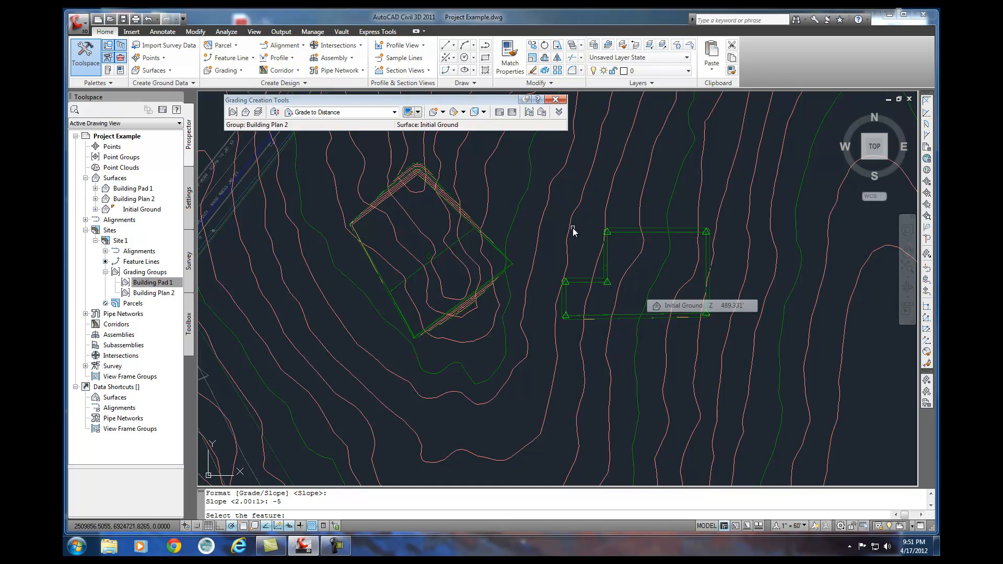
Create an infill grading inside the L-shaped Building Plan 2 pad.
left_click(443, 112)
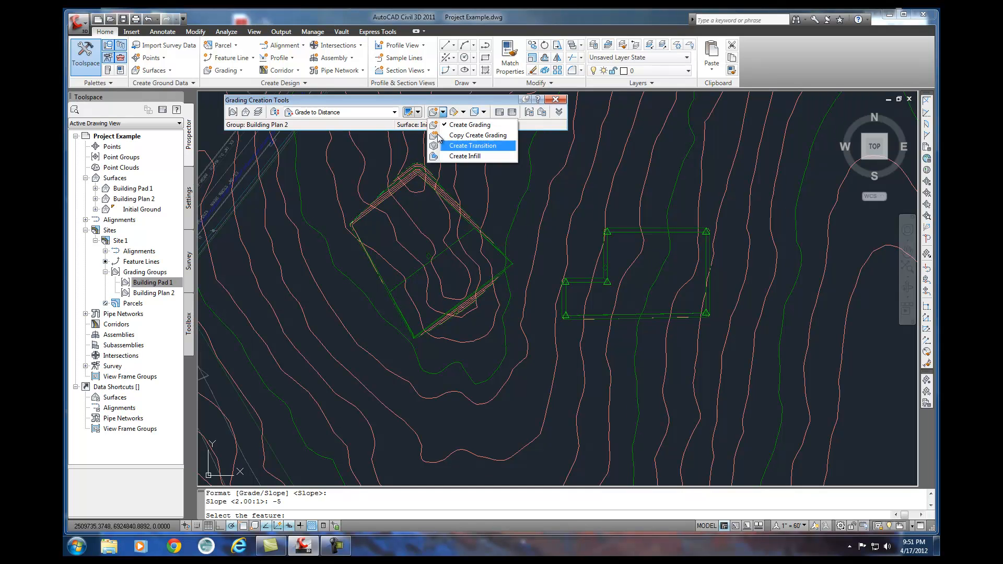
left_click(465, 156)
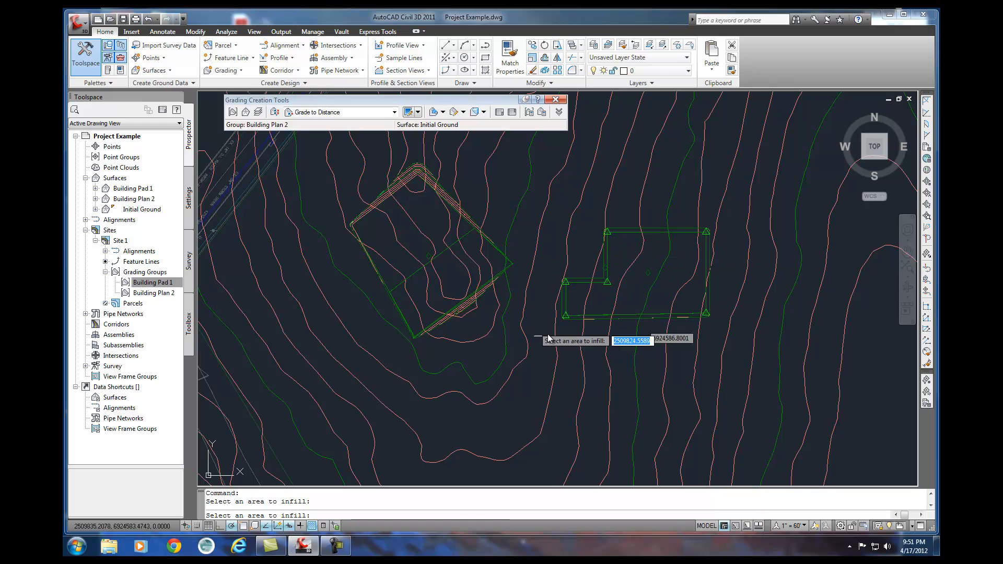
key("Return")
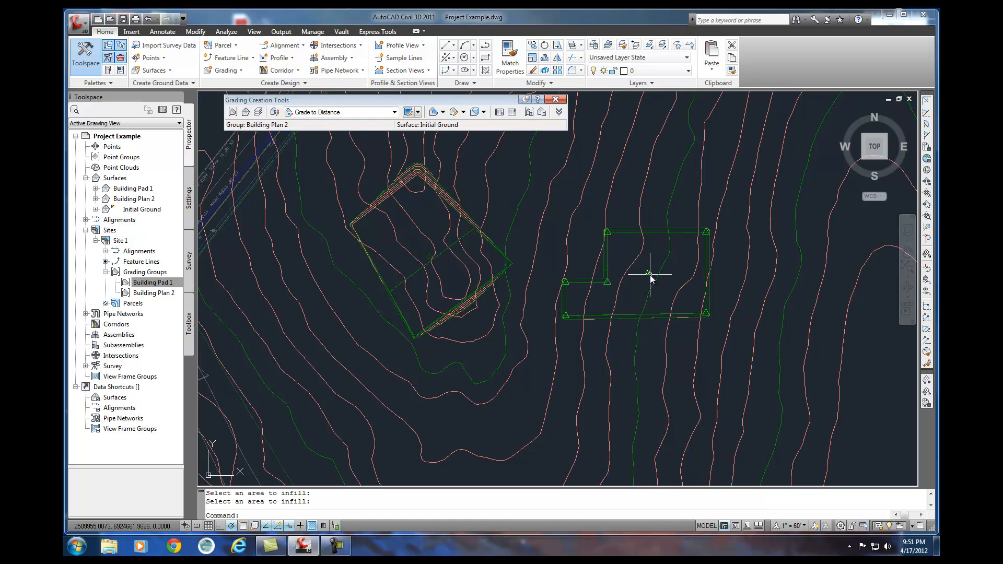
Inspect the L-shaped pad's infill and feature line objects in the Object Viewer from a southwest isometric view.
left_click(638, 296)
left_click(629, 319)
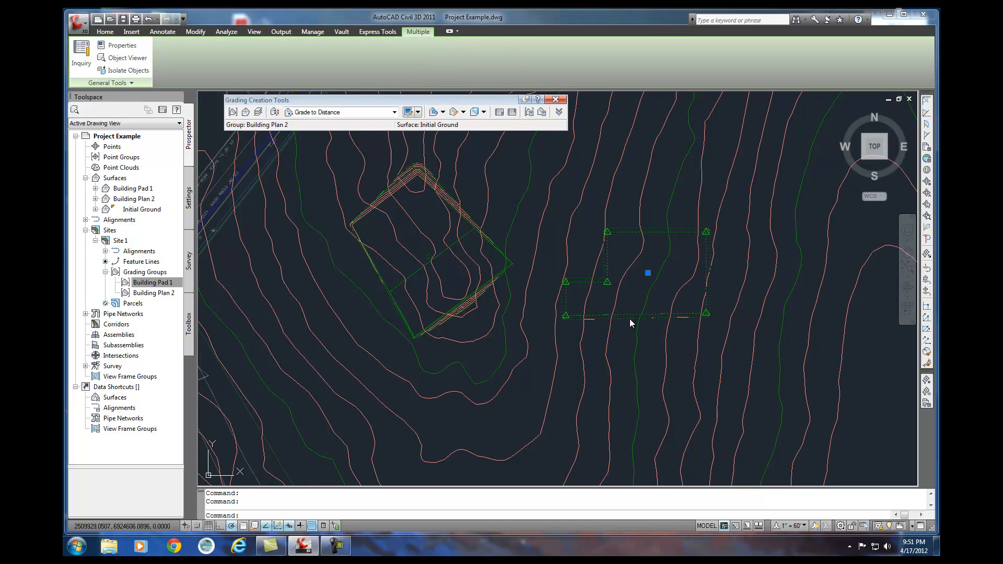
right_click(629, 313)
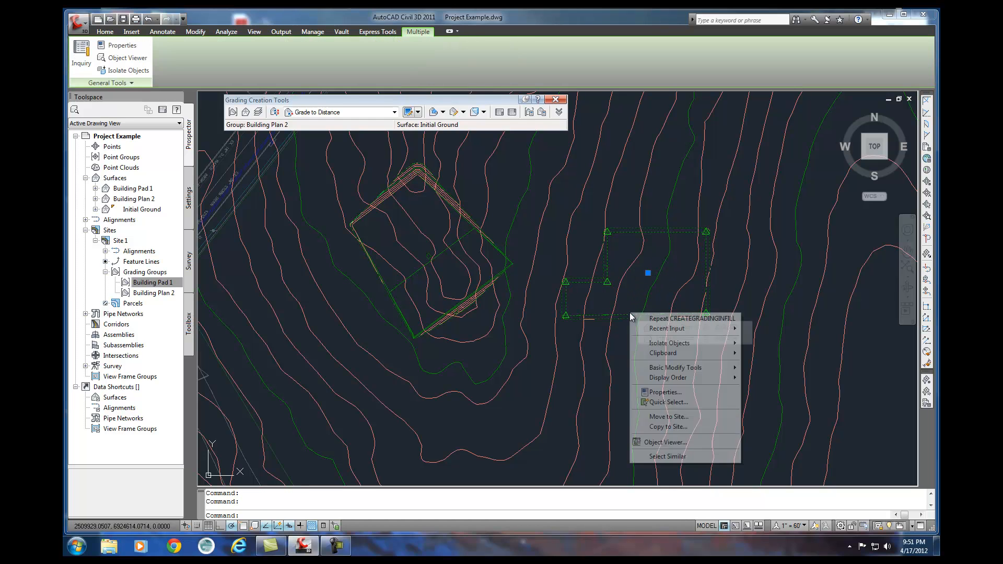
left_click(664, 442)
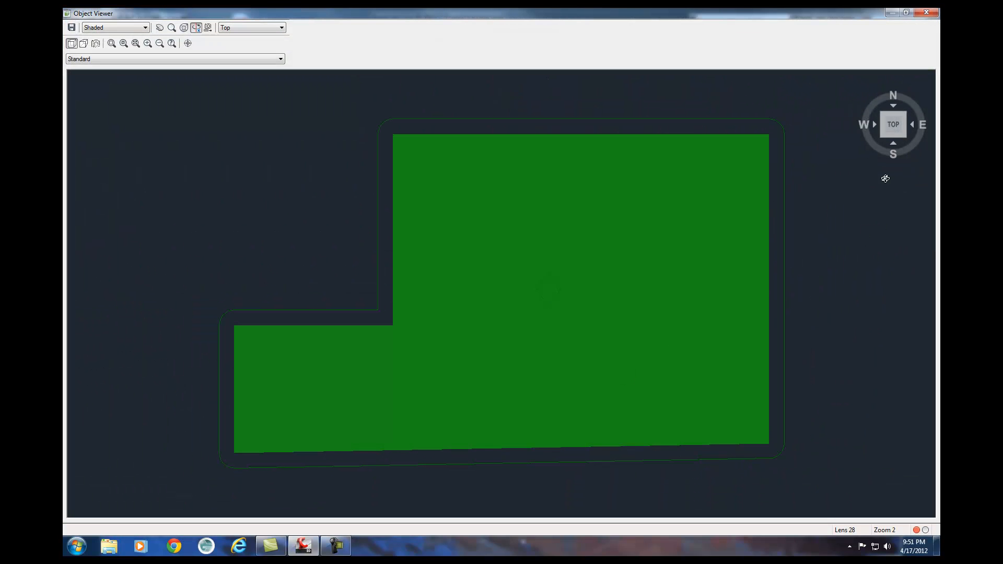
left_click(882, 136)
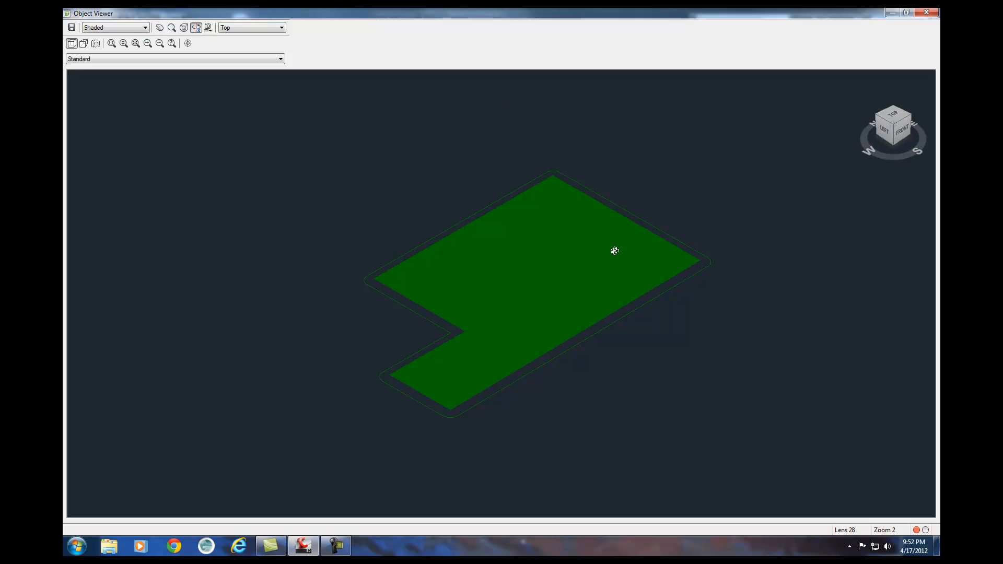
left_click(926, 12)
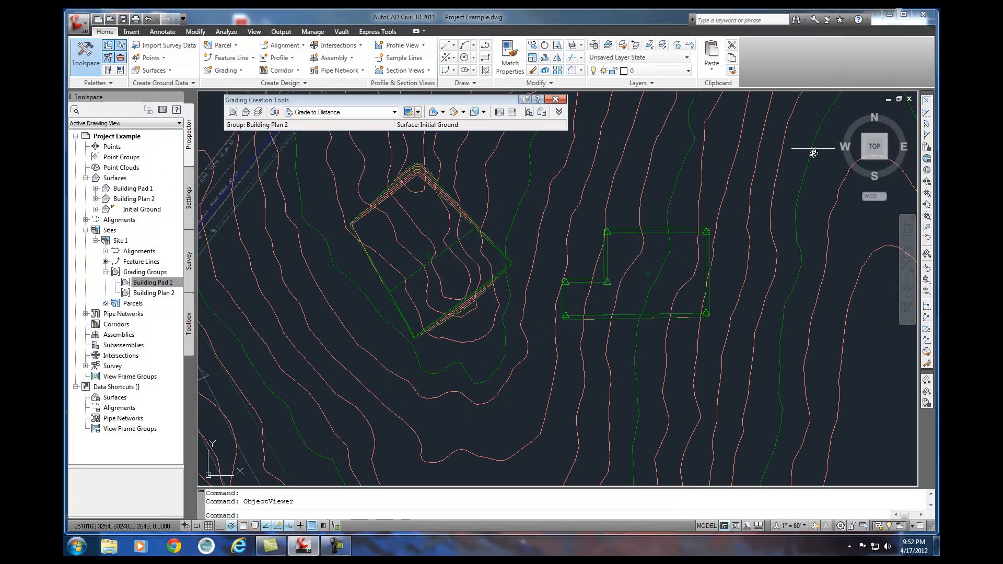
Examine the Building Plan 2 surface up close in the Object Viewer from the southwest, checking the sloped 5-foot edges.
left_click(589, 319)
right_click(589, 320)
left_click(621, 462)
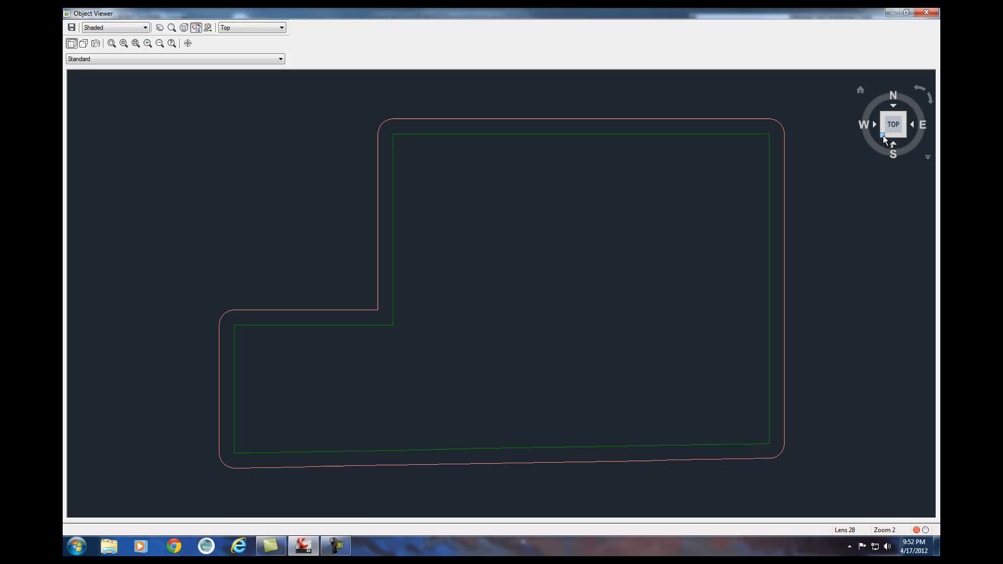
left_click(883, 136)
middle_click_drag(487, 409, 533, 366)
scroll(497, 300, "up", 2)
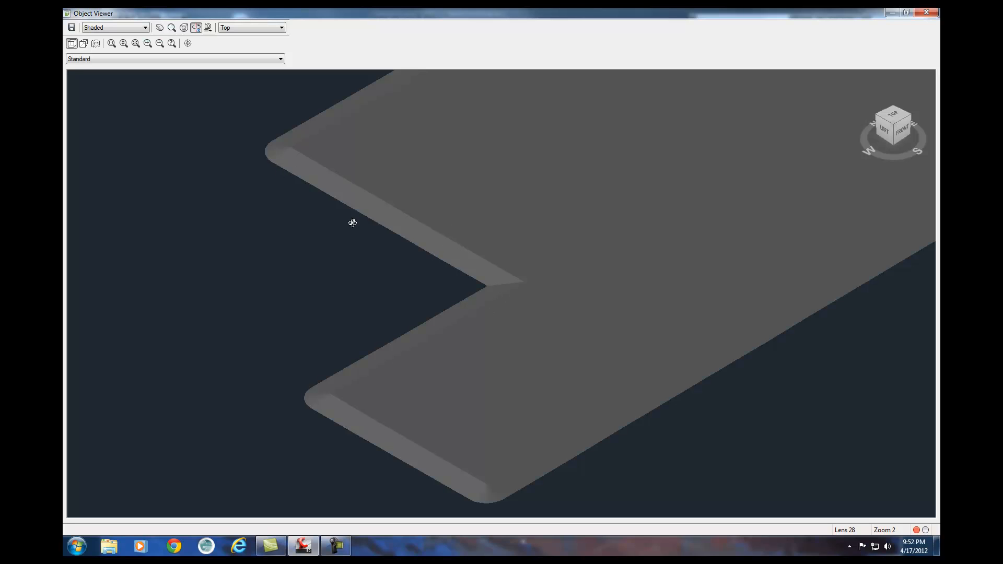
scroll(486, 352, "down", 2)
middle_click_drag(485, 352, 342, 356)
scroll(368, 360, "up", 2)
scroll(406, 352, "down", 2)
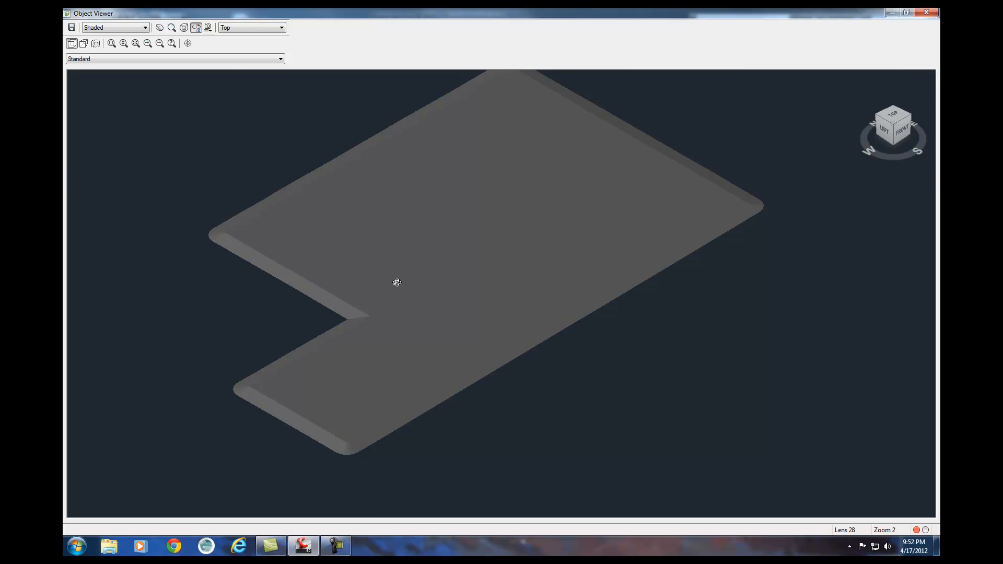
left_click(931, 16)
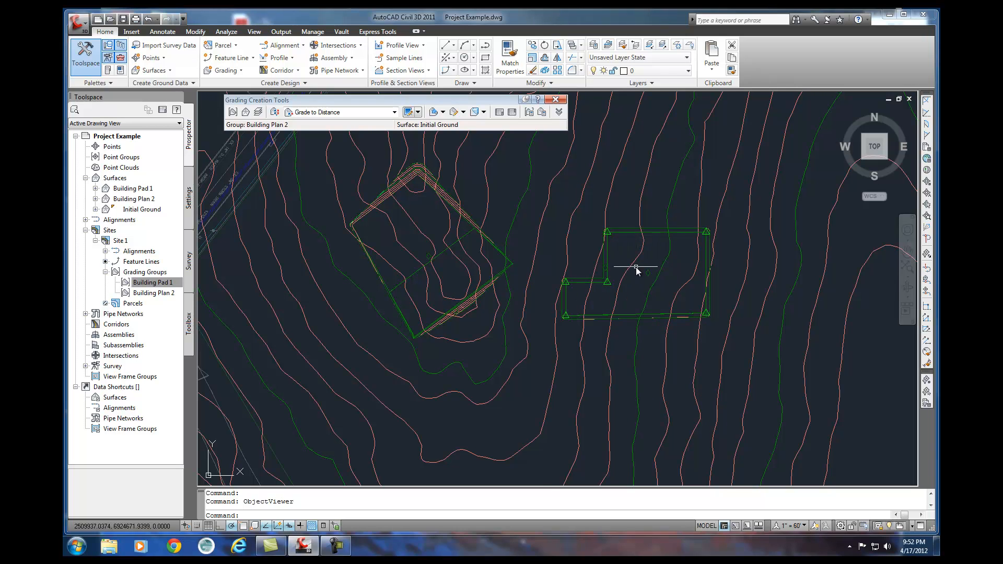
Start a Grade to Surface grading from the outer line of the L-shaped pad's 5-foot grading, applied to its entire length.
left_click(395, 113)
left_click(334, 148)
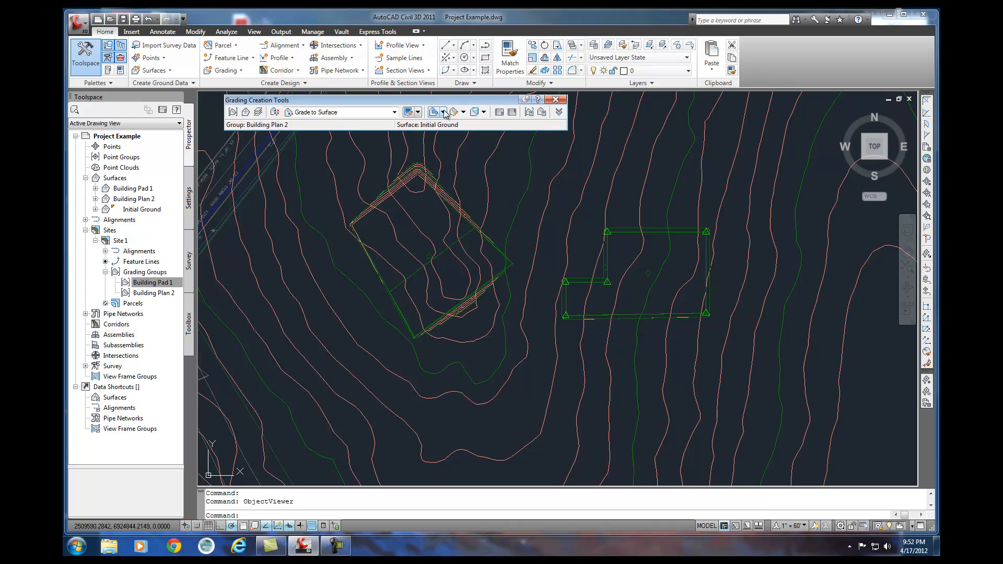
left_click(463, 111)
left_click(473, 125)
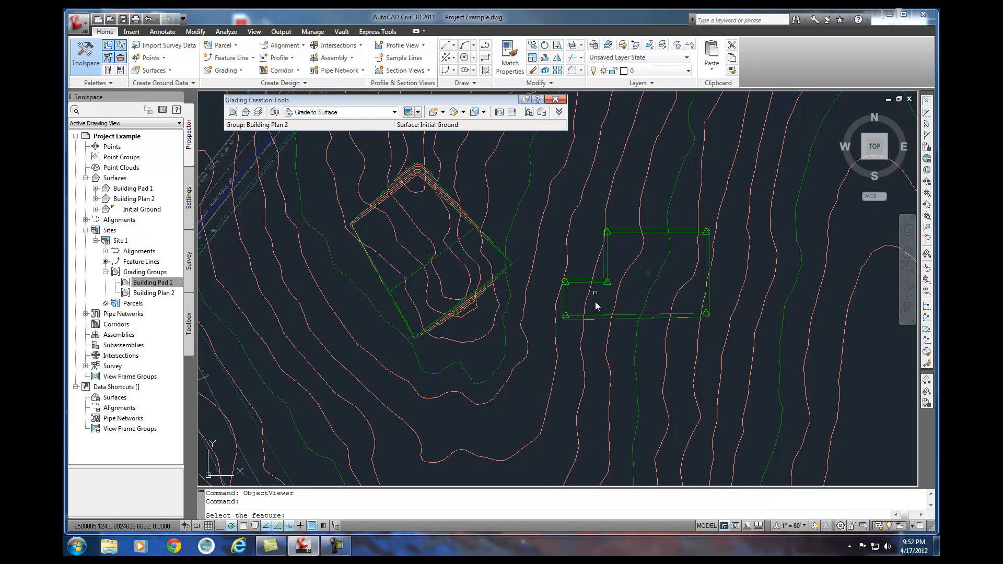
left_click(592, 280)
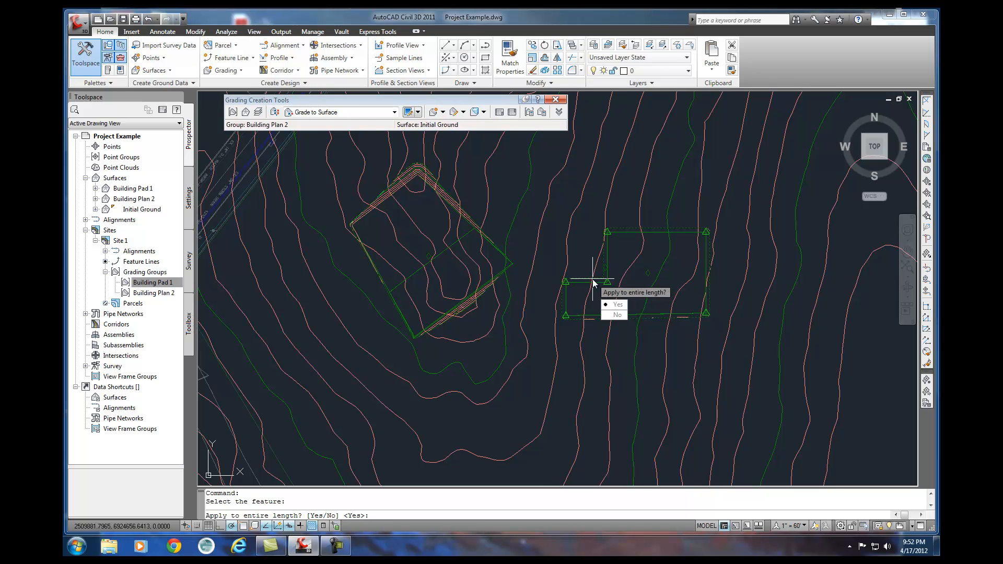
key("Return")
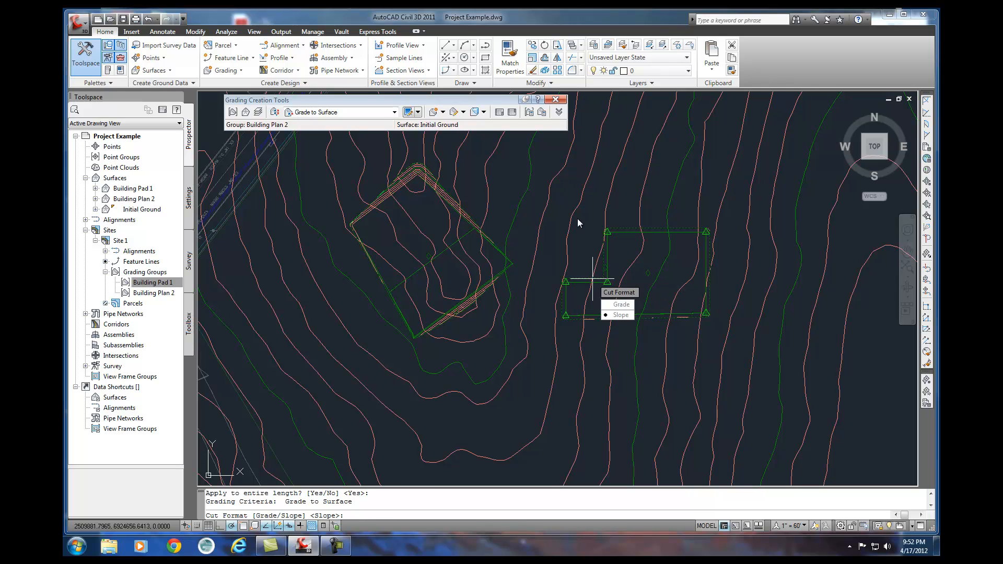
Use the slope format with 2:1 for both cut and fill on the L-shaped pad's surface grading, and end the command.
key("Return")
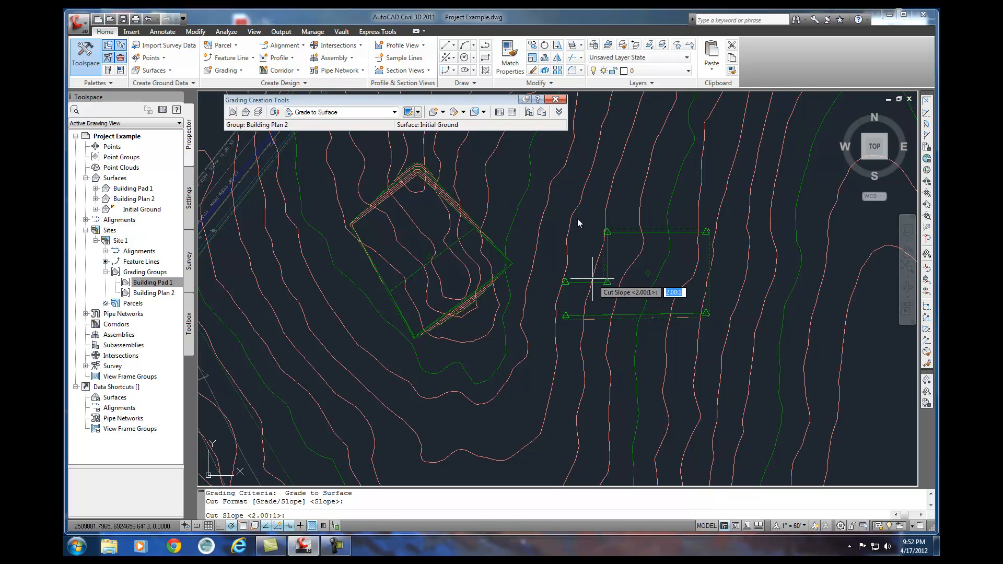
key("Return")
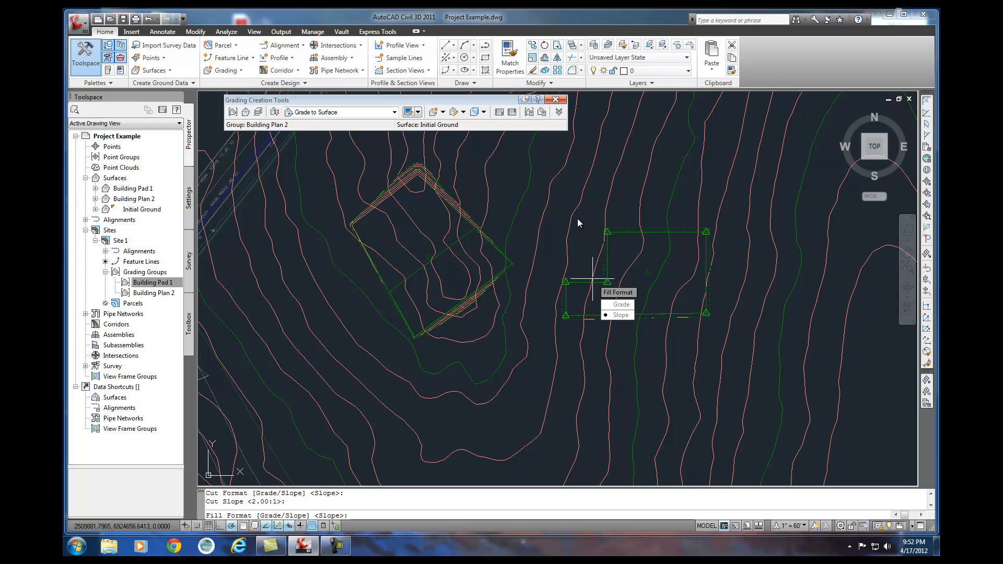
key("Return")
key("Return")
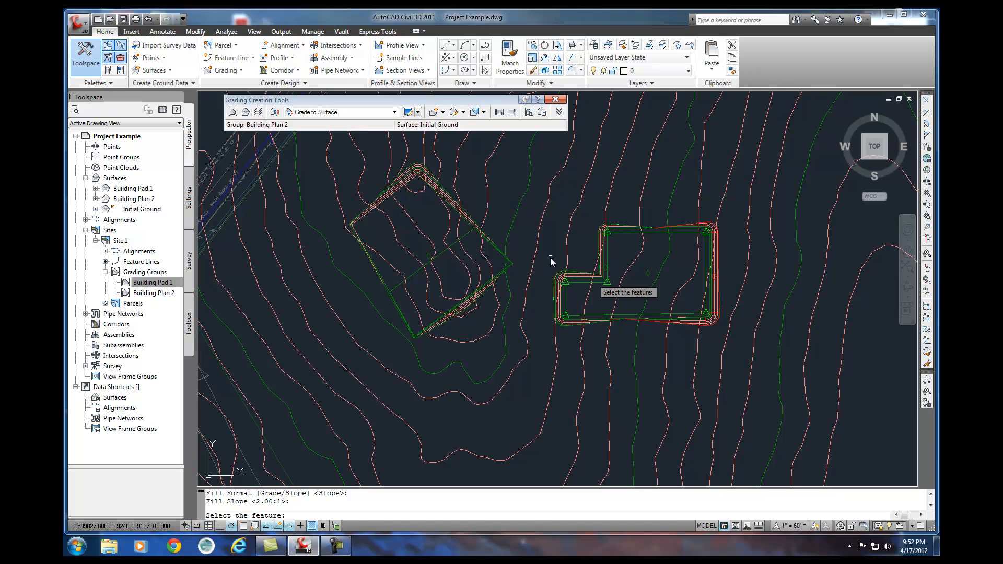
left_click(569, 324)
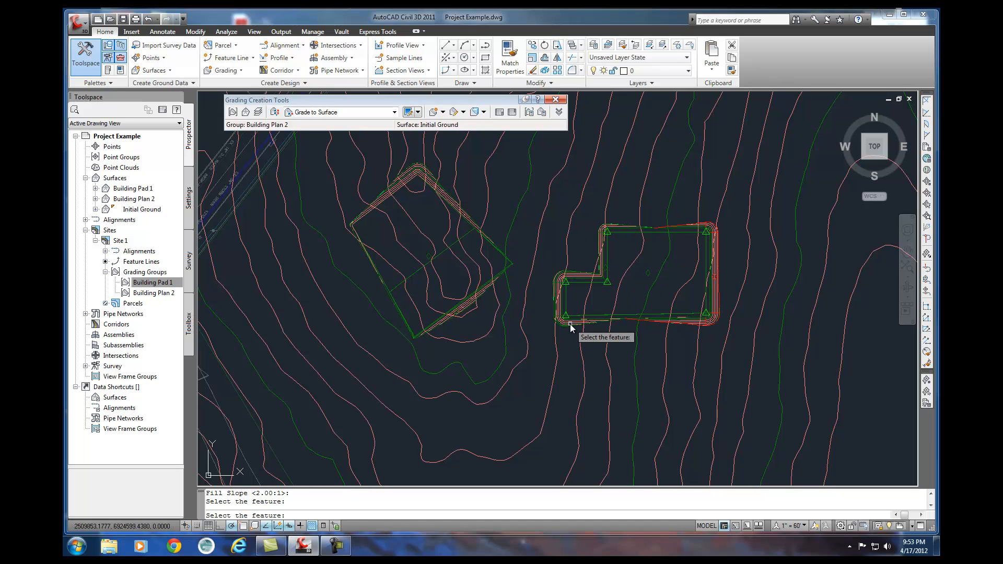
left_click(560, 326)
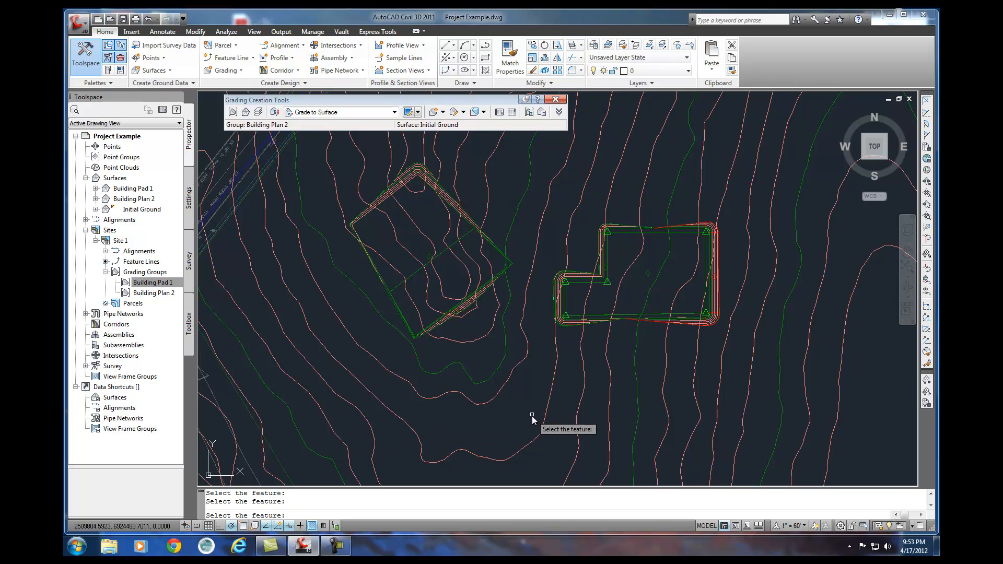
key("Escape")
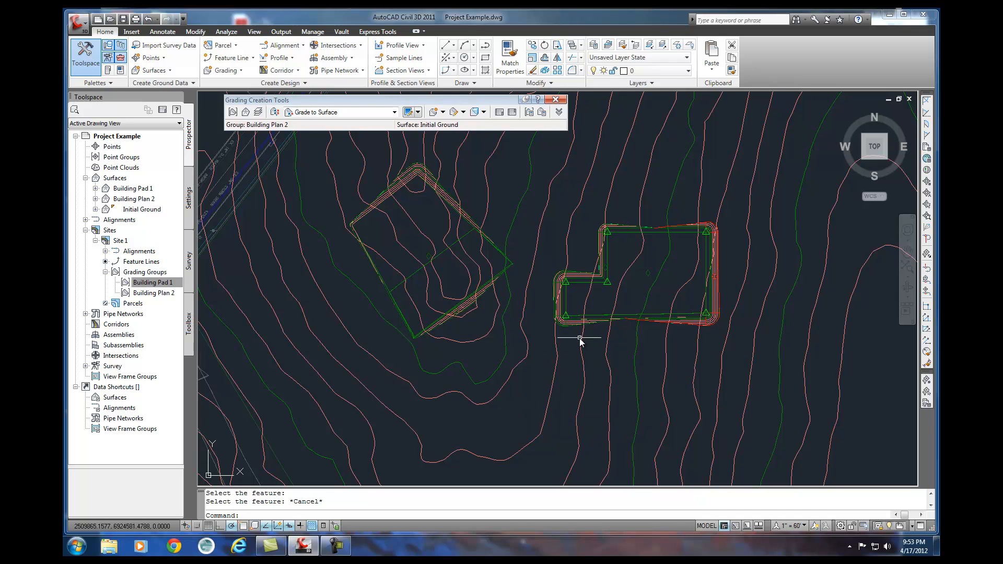
Inspect the Building Plan 2 surface's cut and fill side slopes in the Object Viewer from a southwest isometric view.
left_click(572, 324)
right_click(571, 324)
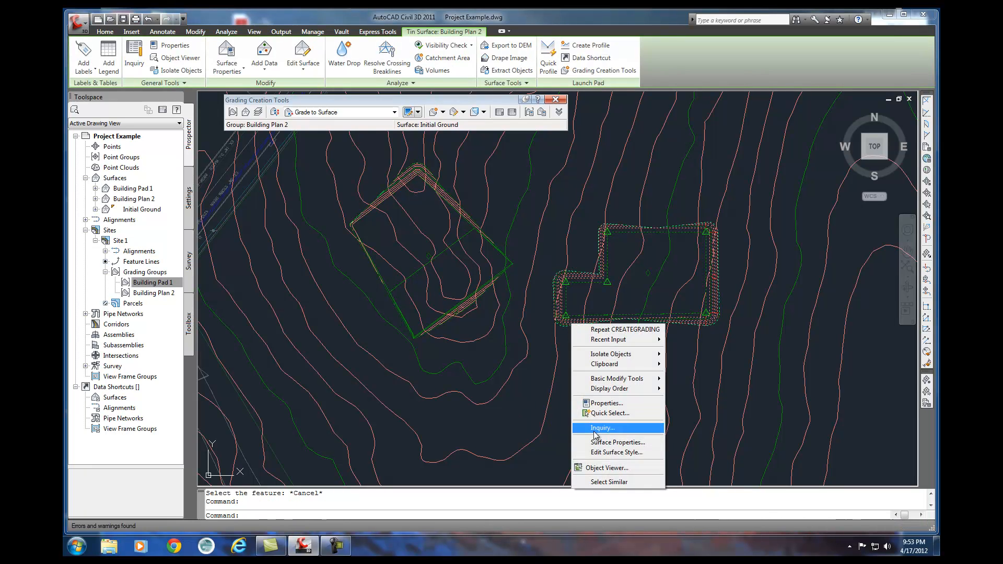
left_click(594, 467)
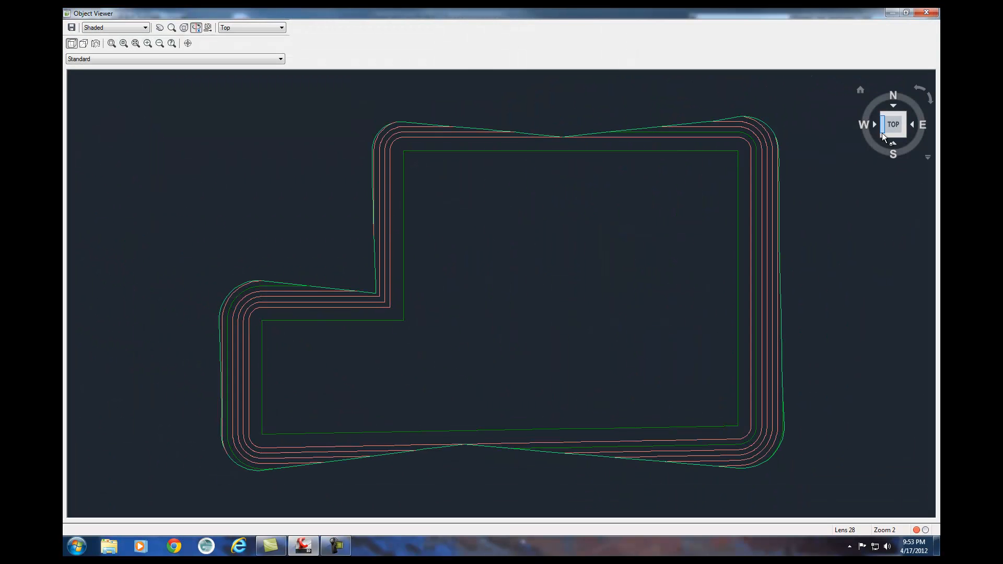
left_click(882, 135)
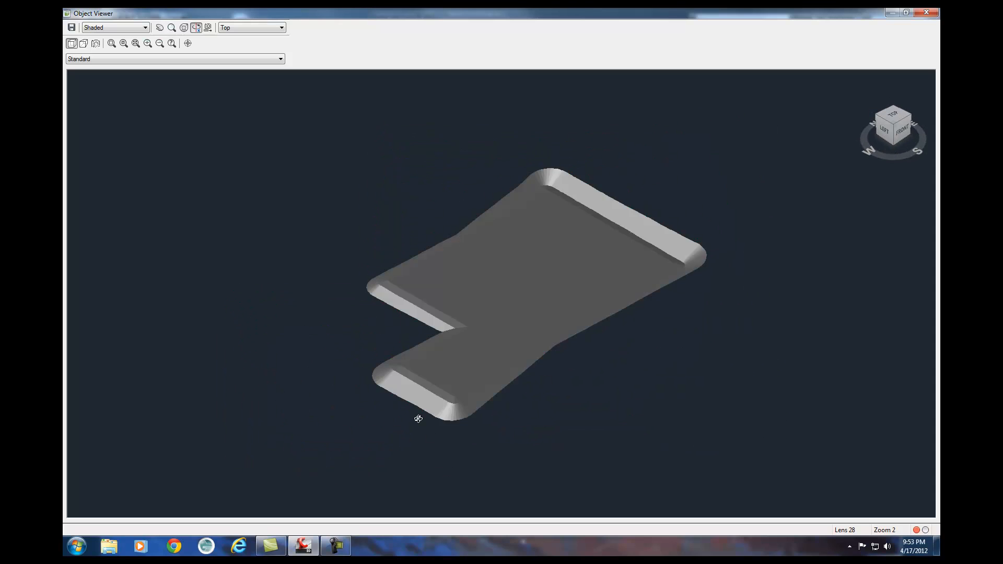
scroll(418, 419, "up", 3)
middle_click_drag(417, 418, 444, 466)
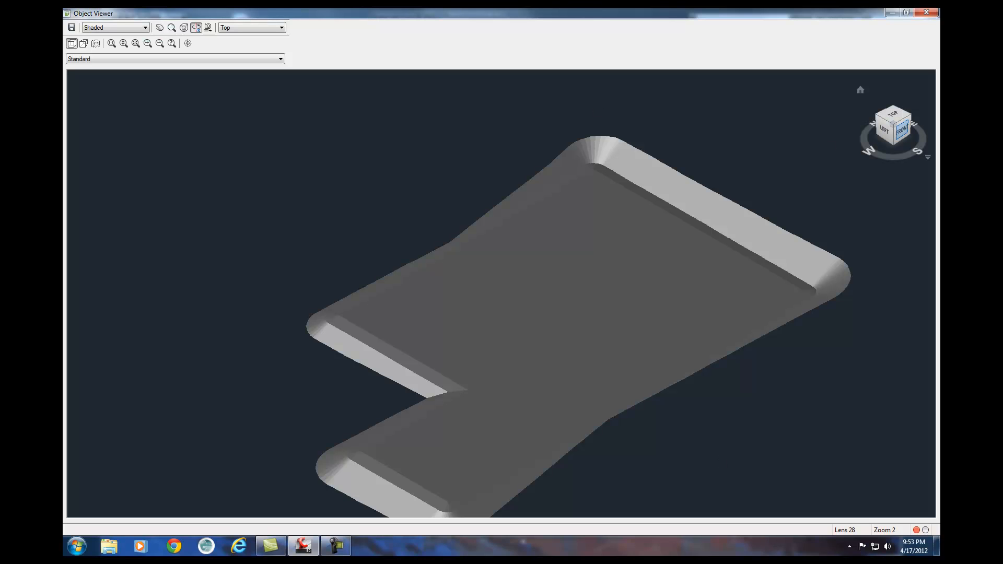
left_click(926, 12)
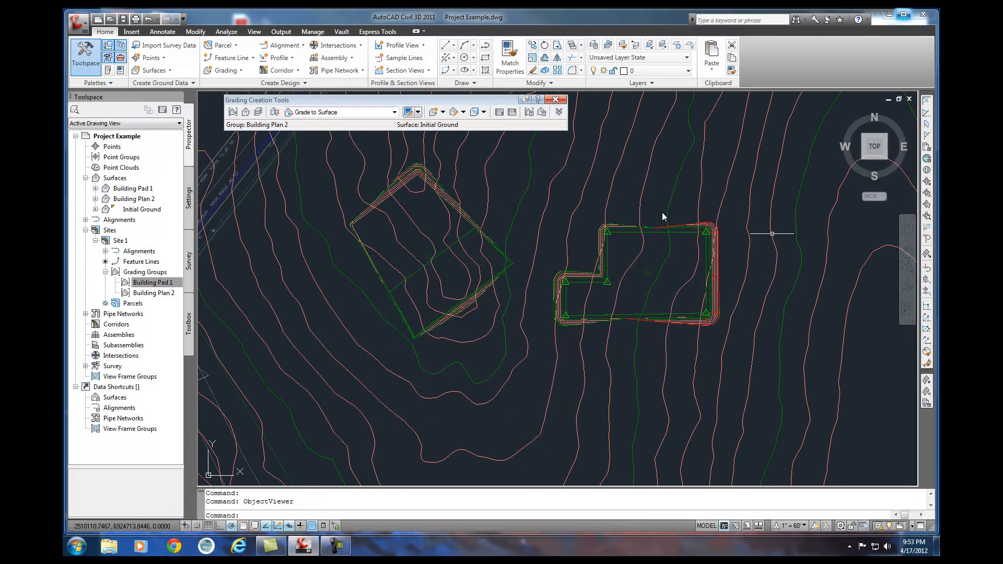
Check the cut, fill and net volumes in the grading group properties of Building Plan 2.
left_click(158, 295)
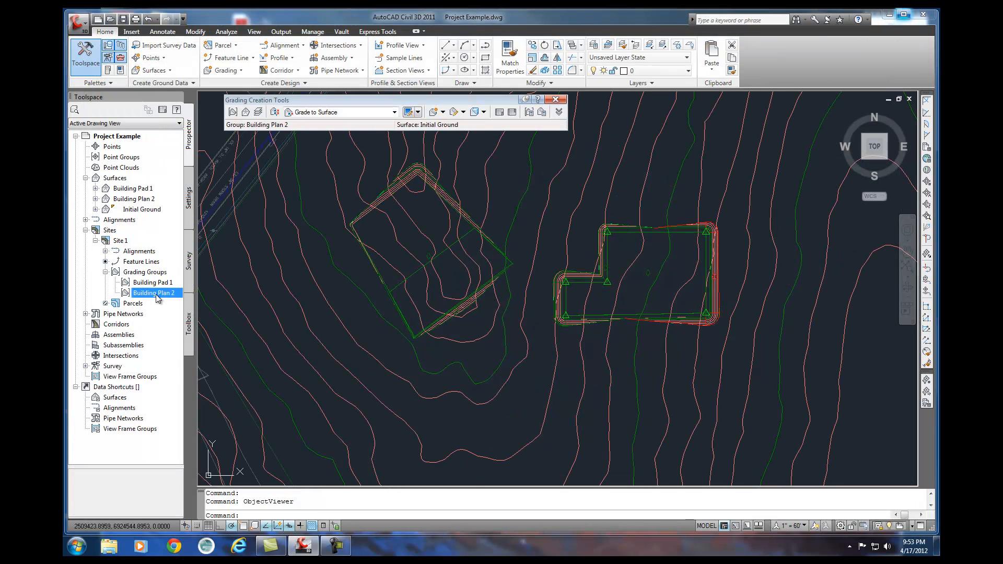
right_click(157, 294)
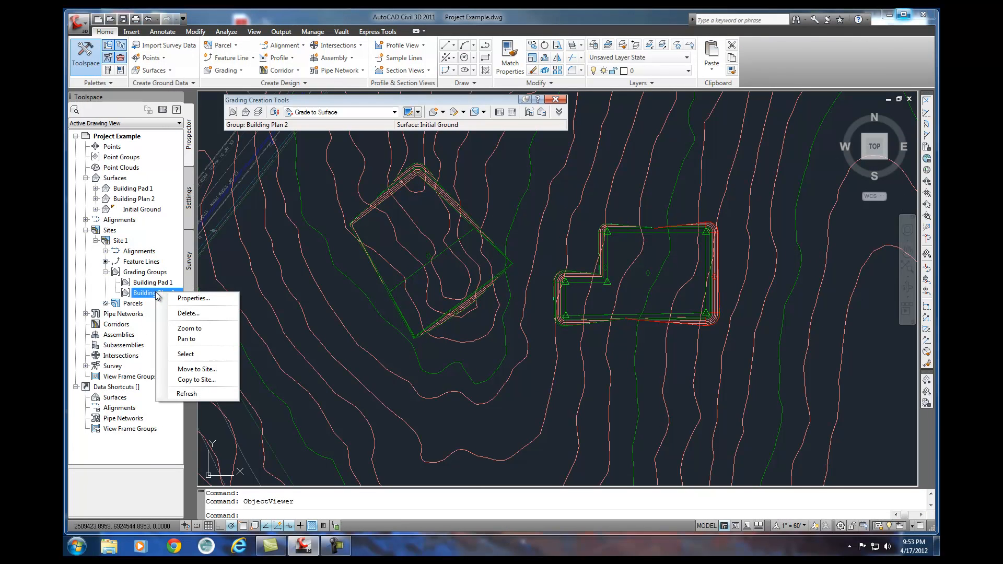
left_click(189, 299)
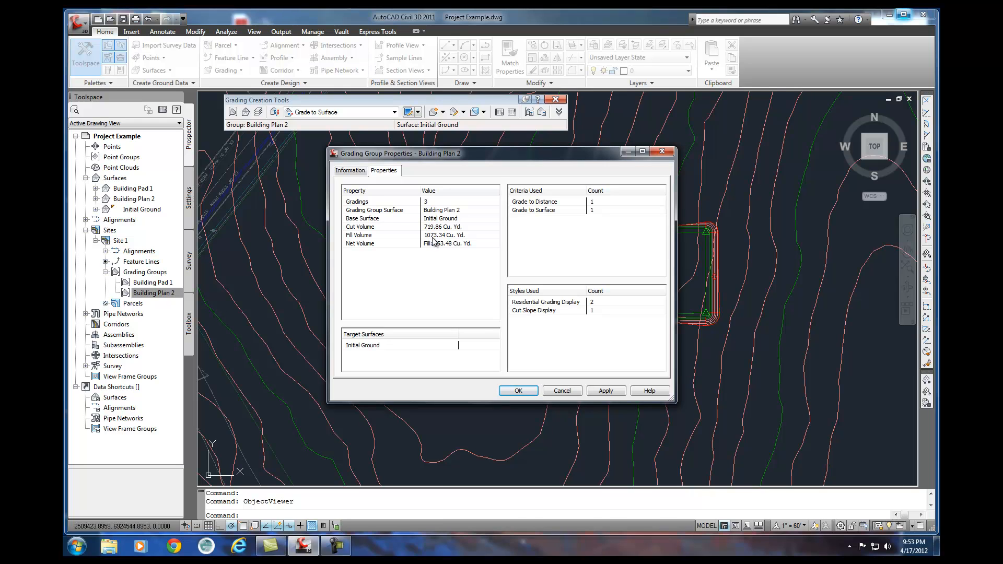
left_click(519, 390)
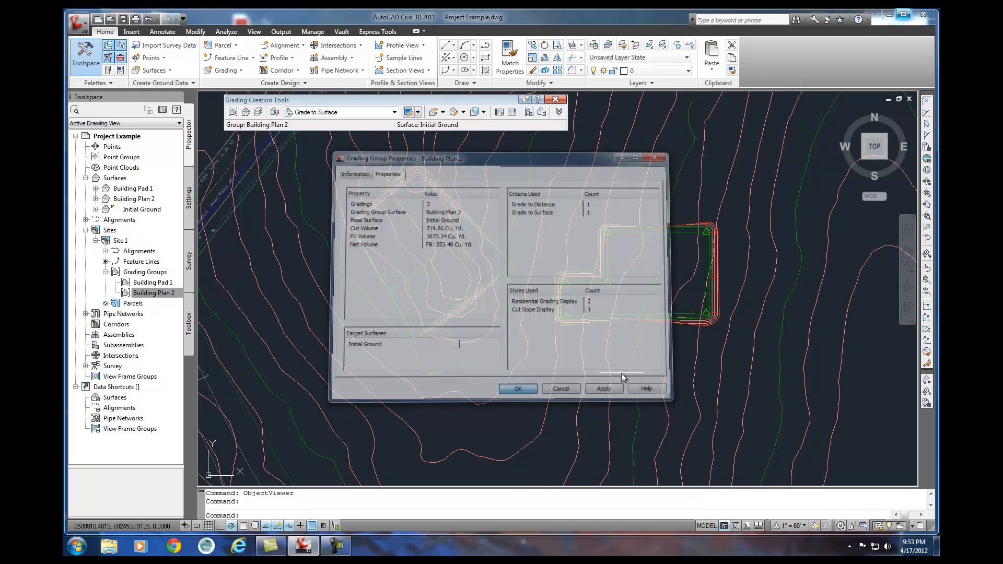
middle_click_drag(616, 347, 604, 379)
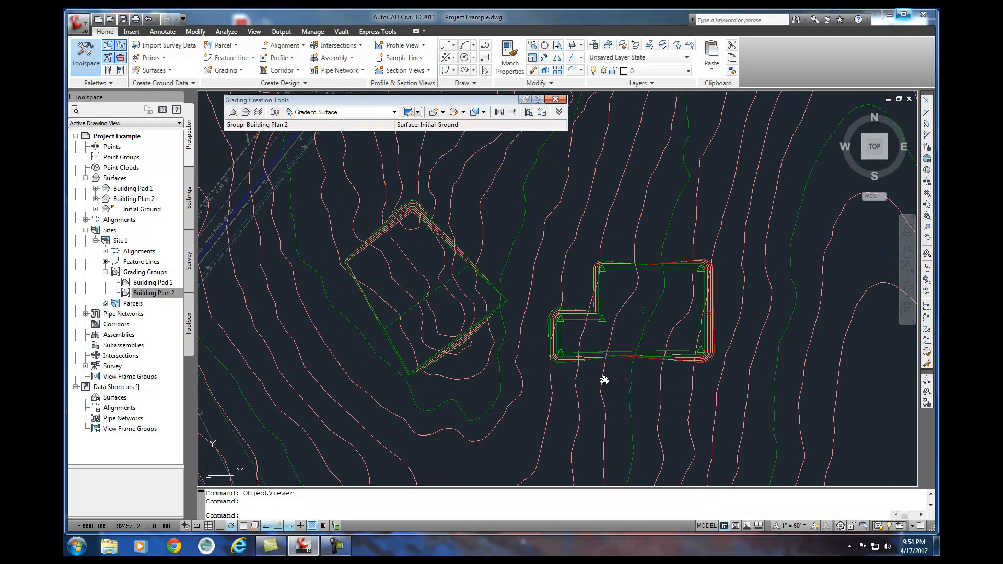
left_click(597, 352)
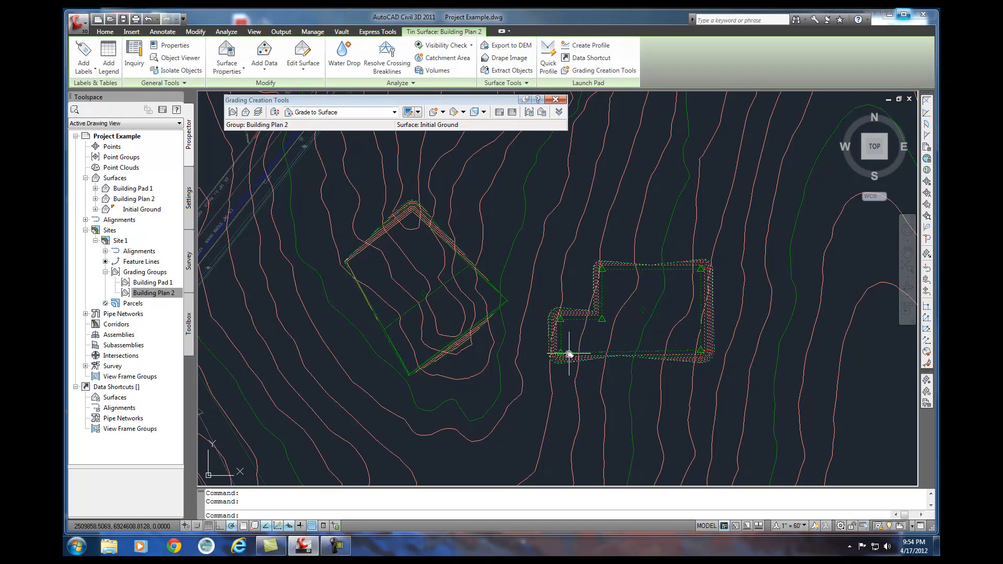
left_click(603, 322)
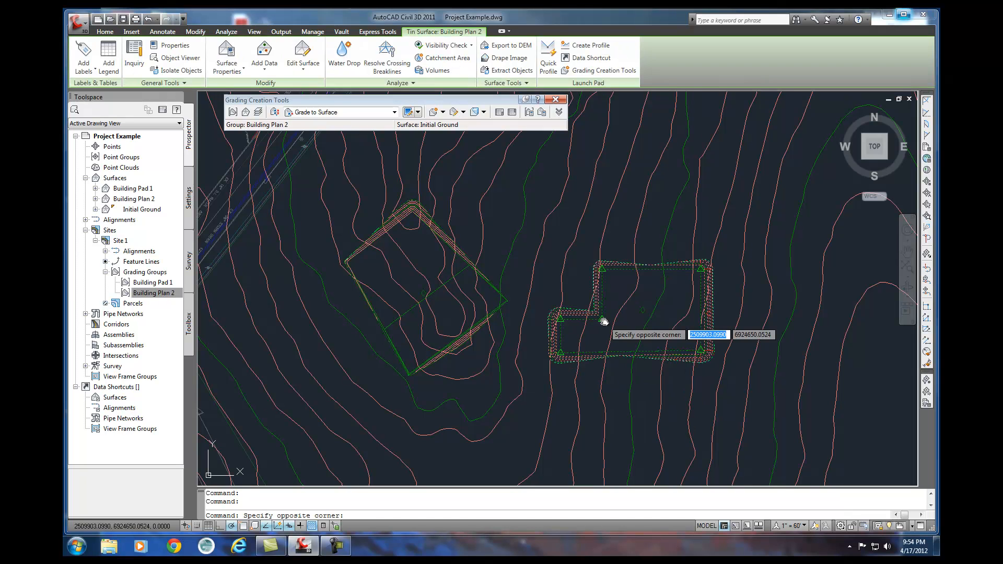
left_click(599, 326)
key("Escape")
key("Escape")
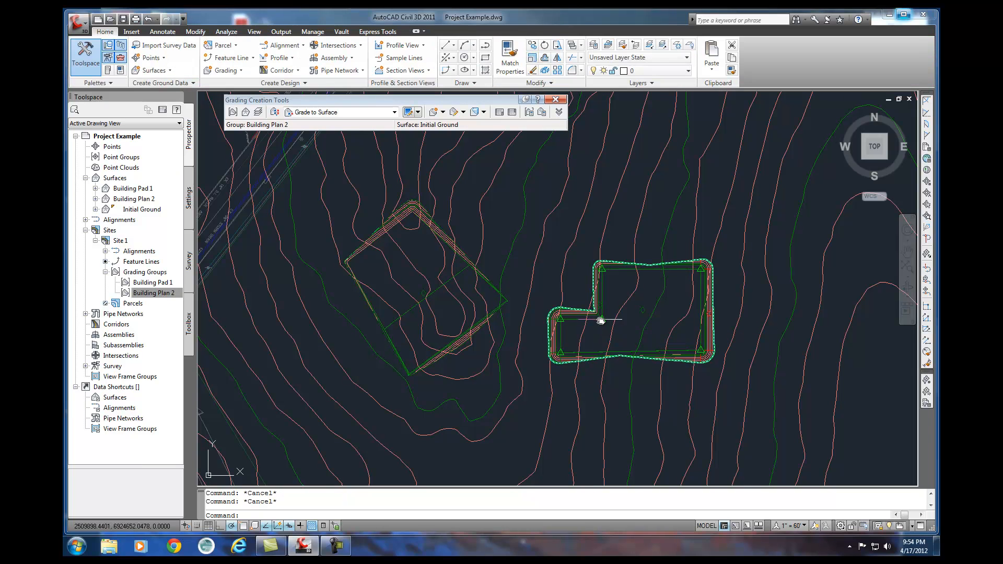
left_click(600, 321)
left_click(600, 324)
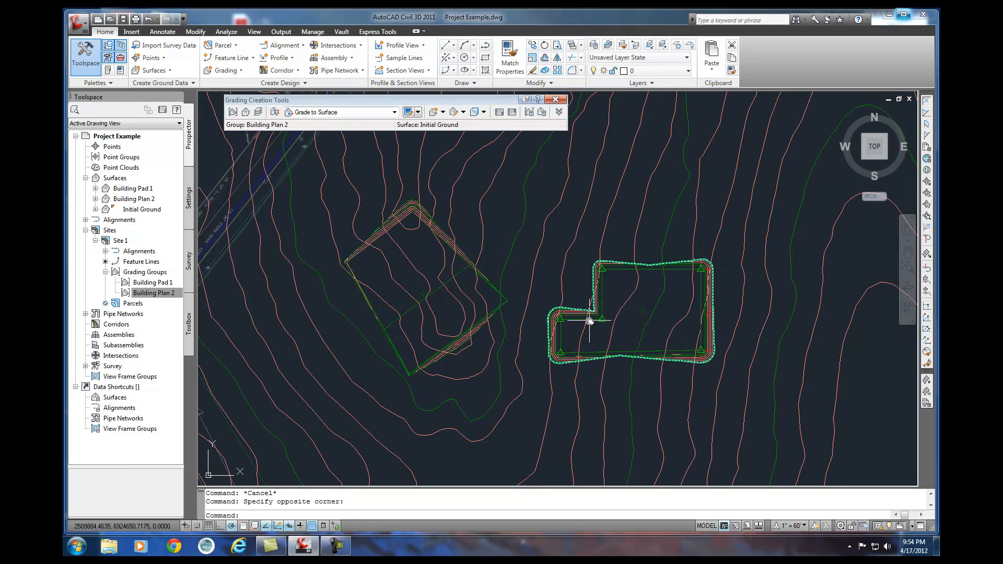
left_click(564, 353)
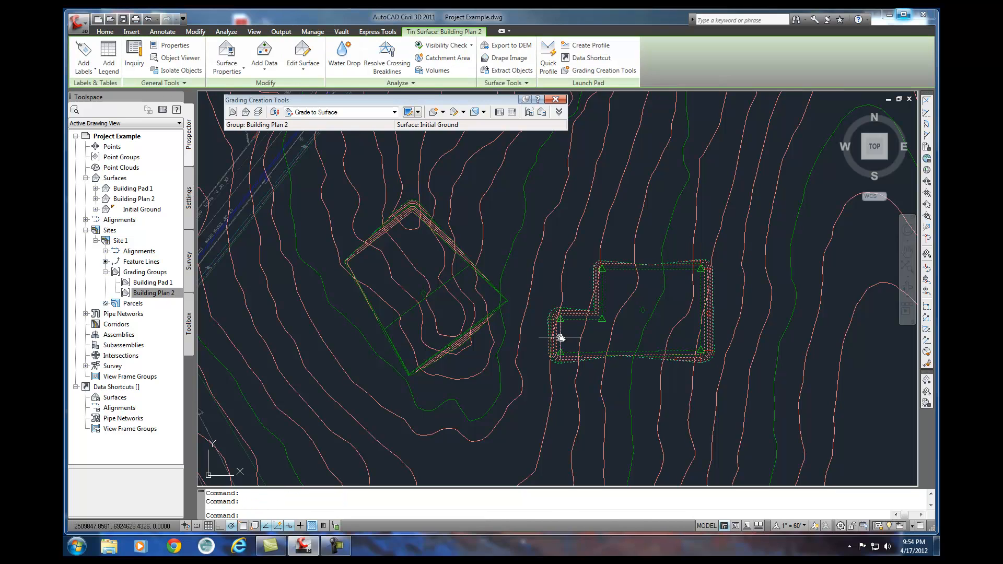
left_click(697, 268)
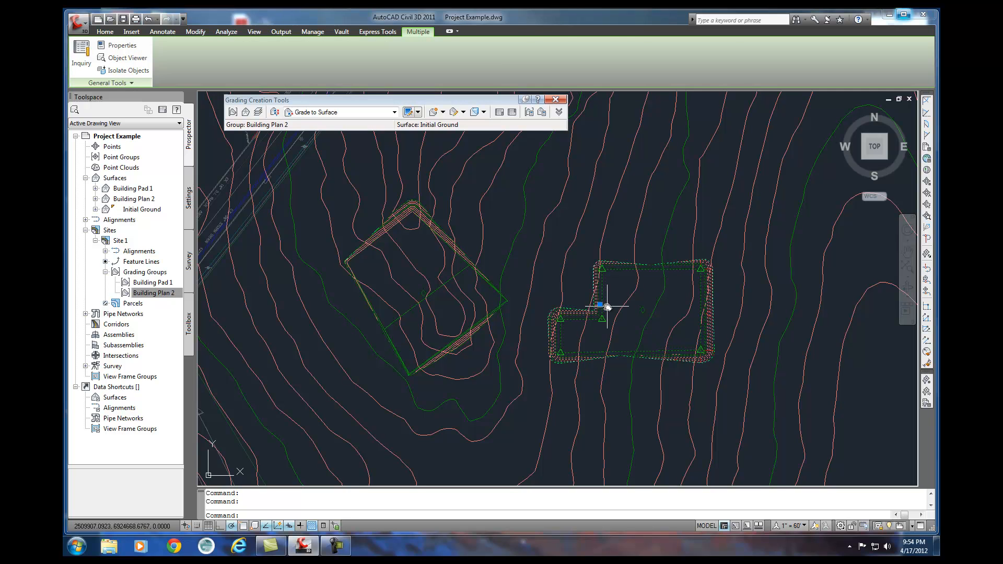
key("Escape")
key("Escape")
scroll(605, 313, "up", 3)
scroll(605, 312, "up", 5)
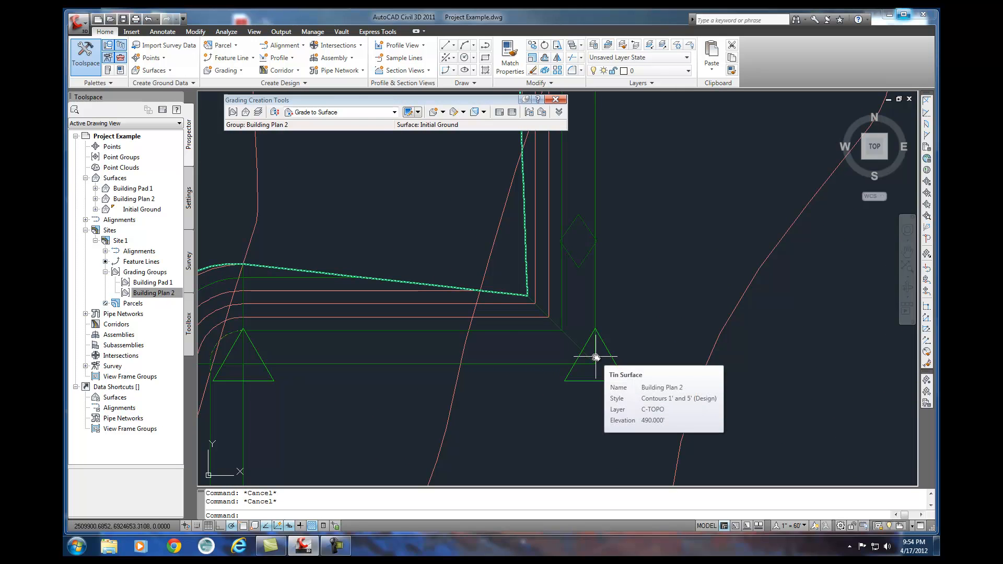
left_click(591, 384)
scroll(570, 386, "down", 5)
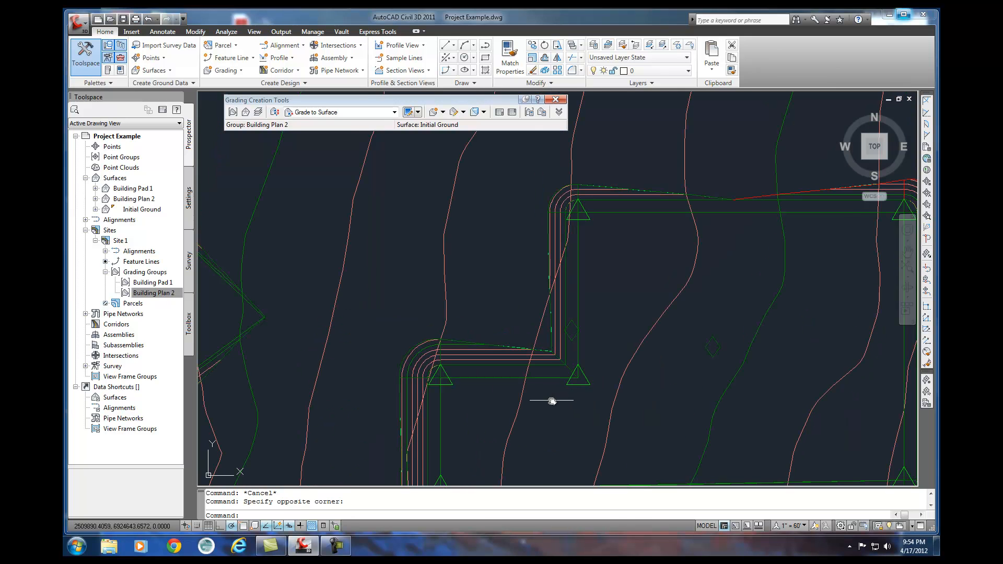
middle_click_drag(550, 399, 542, 359)
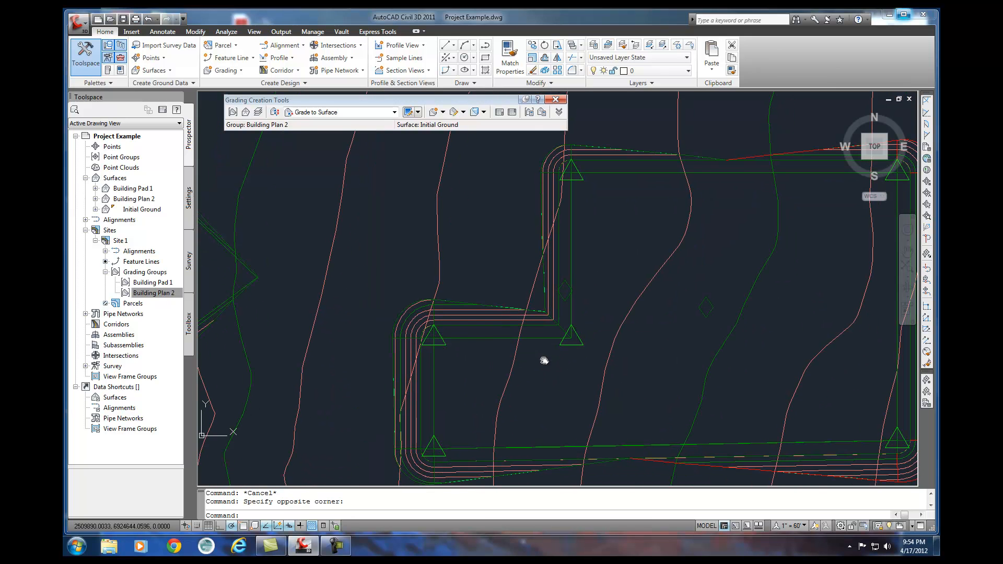
Move the whole Building Plan 2 pad, with its surface, feature line and gradings, freehand to the southeast.
left_click(434, 359)
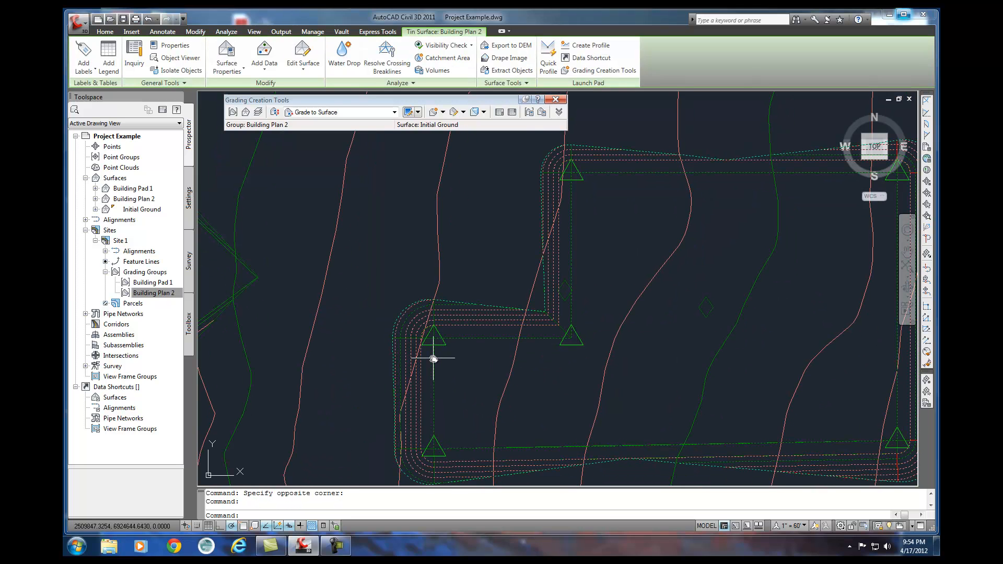
mouse_move(440, 359)
middle_mouse_down()
mouse_move(425, 268)
mouse_move(475, 325)
middle_mouse_up()
scroll(443, 291, "down", 5)
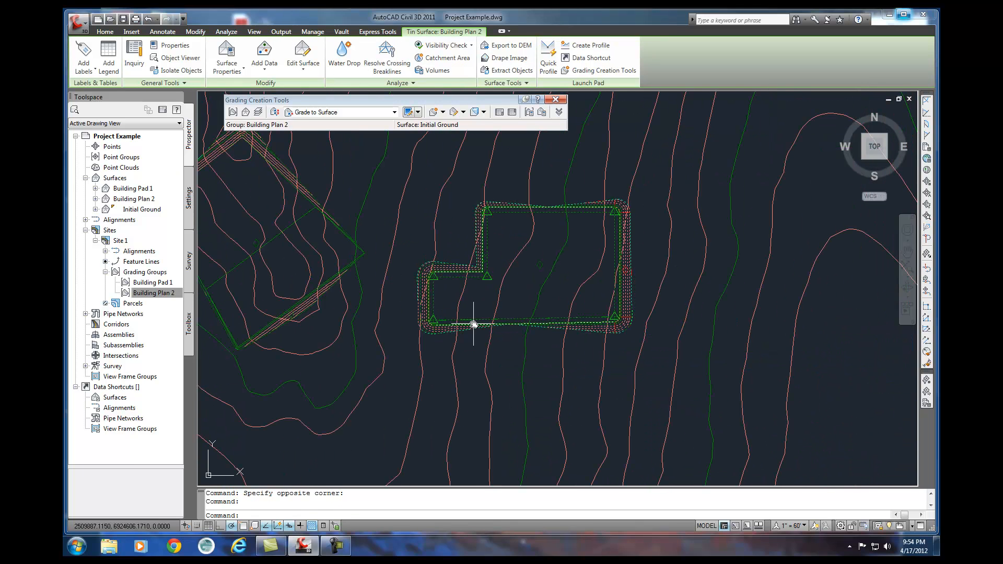
left_click(499, 322)
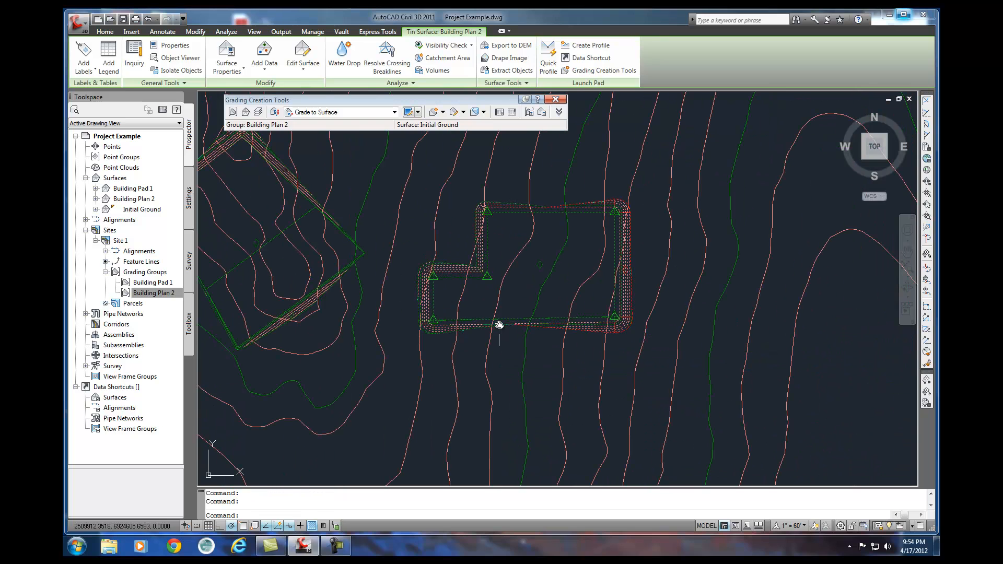
left_click(392, 166)
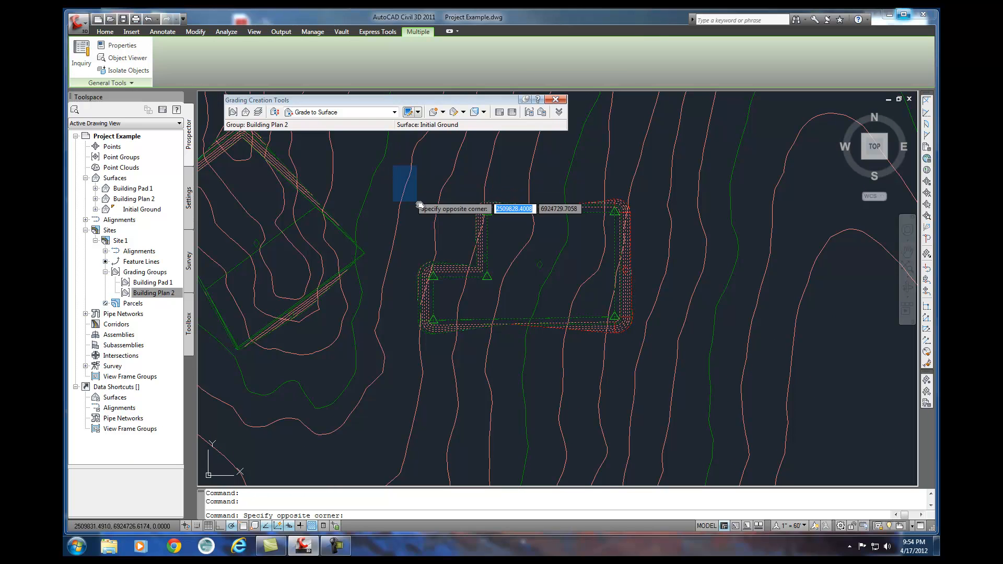
left_click(663, 358)
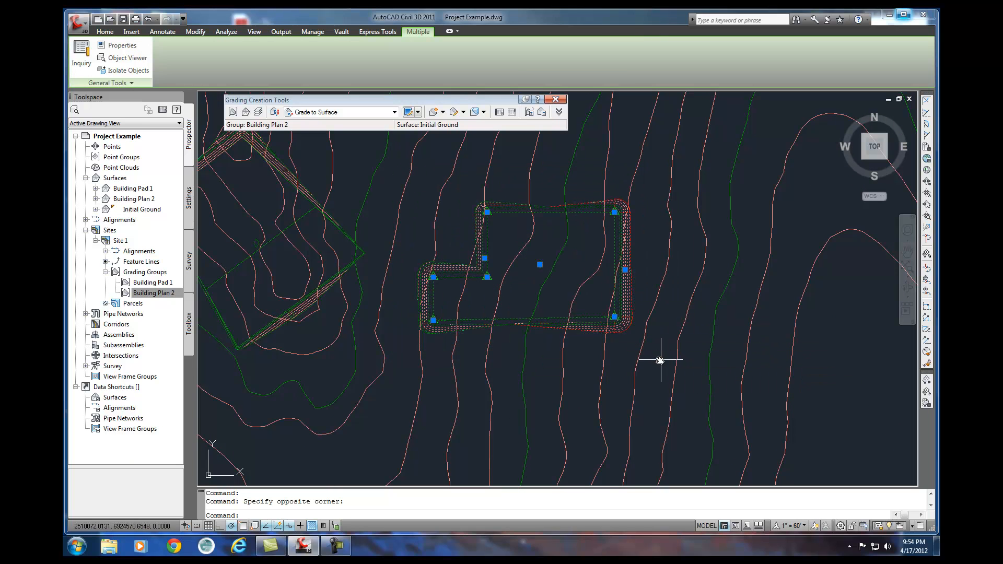
type("m")
key("Return")
left_click(529, 292)
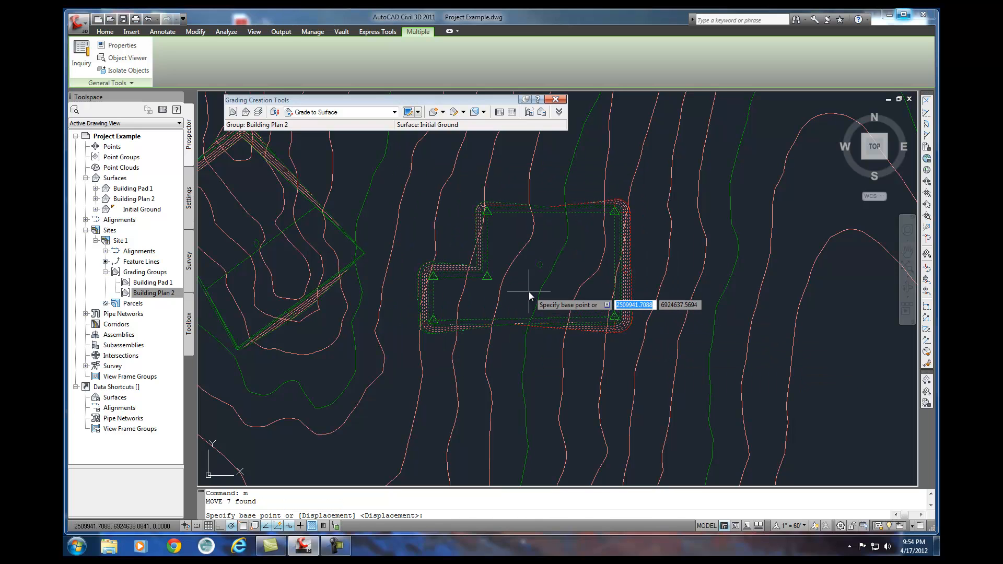
left_click(655, 368)
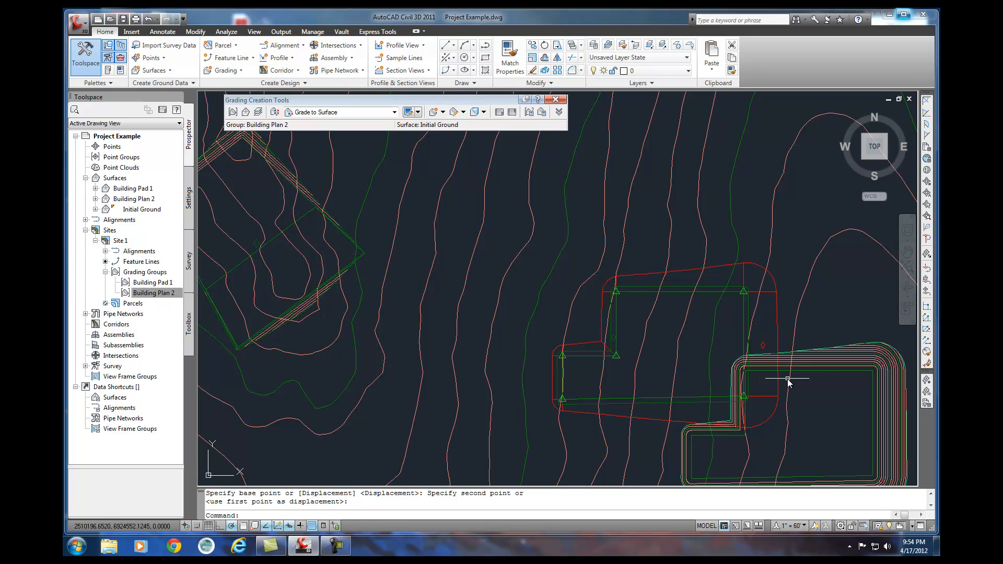
Move the displaced Building Plan 2 surface back onto the pad, snapping its upper inner corner endpoint to the matching feature line corner.
left_click(803, 370)
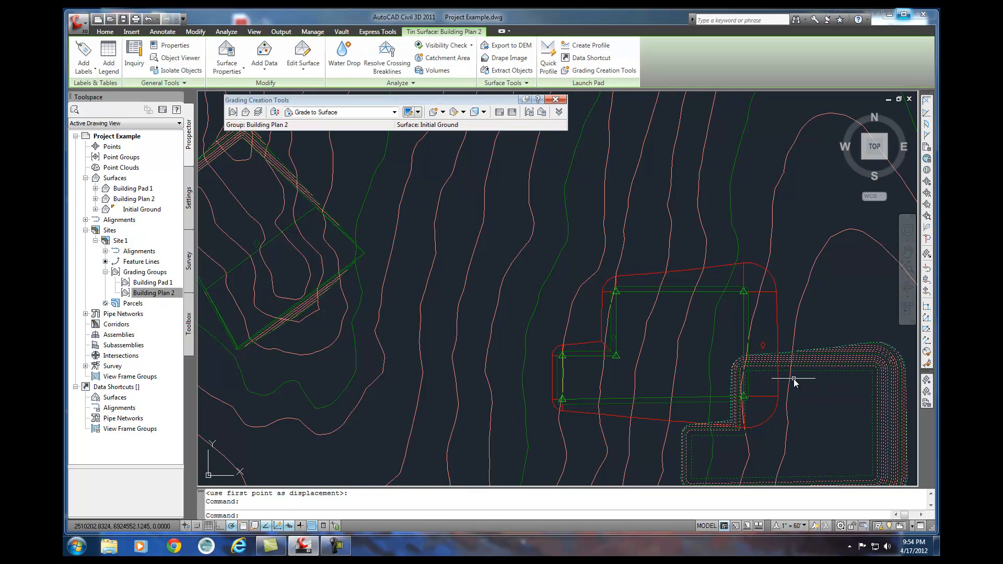
type("m")
key("Return")
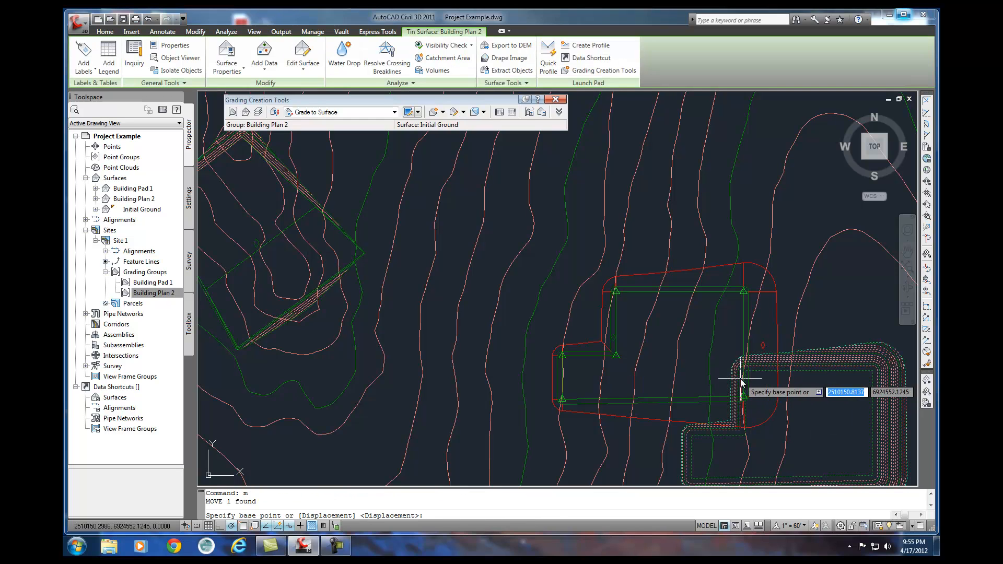
type("e")
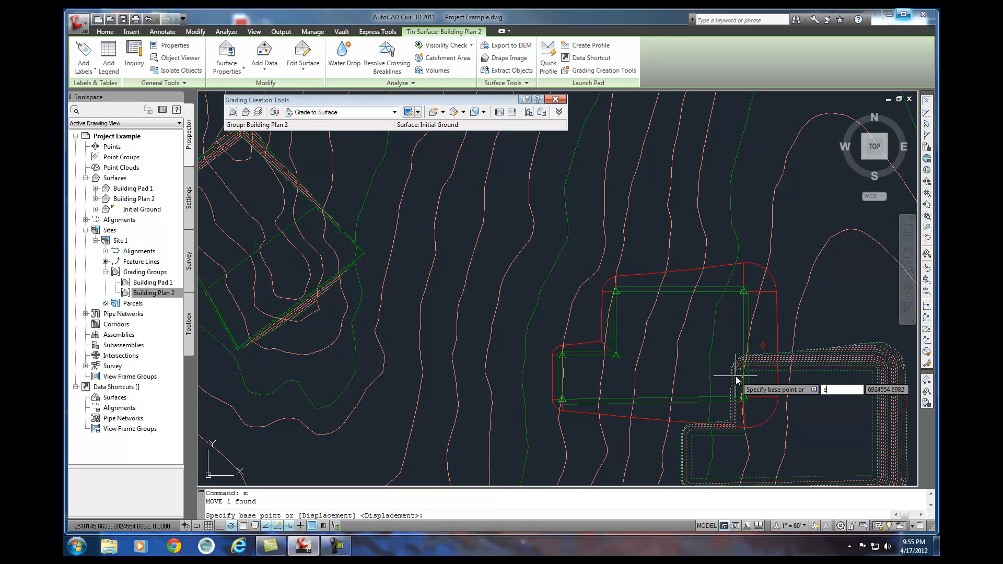
type("nd")
key("Return")
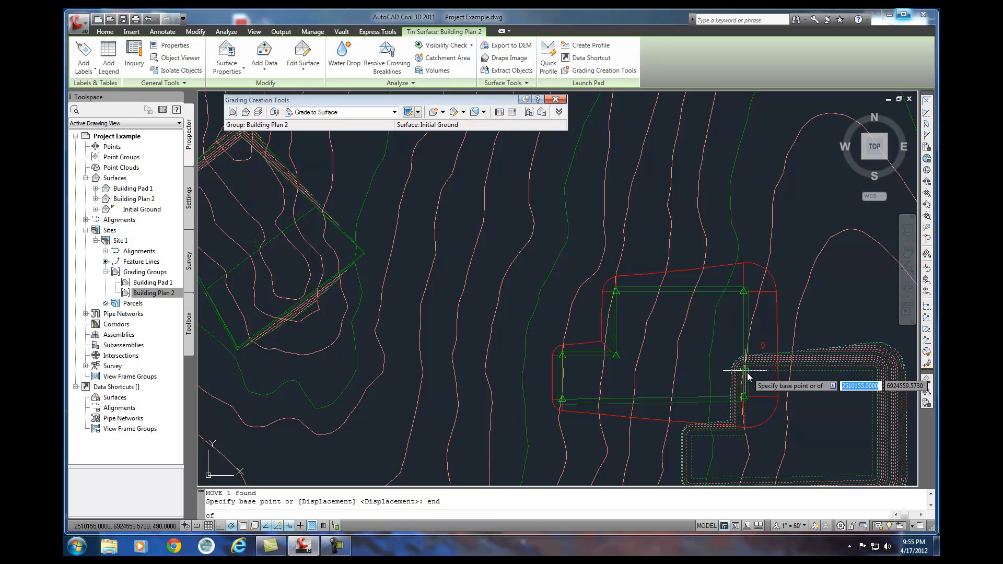
left_click(746, 371)
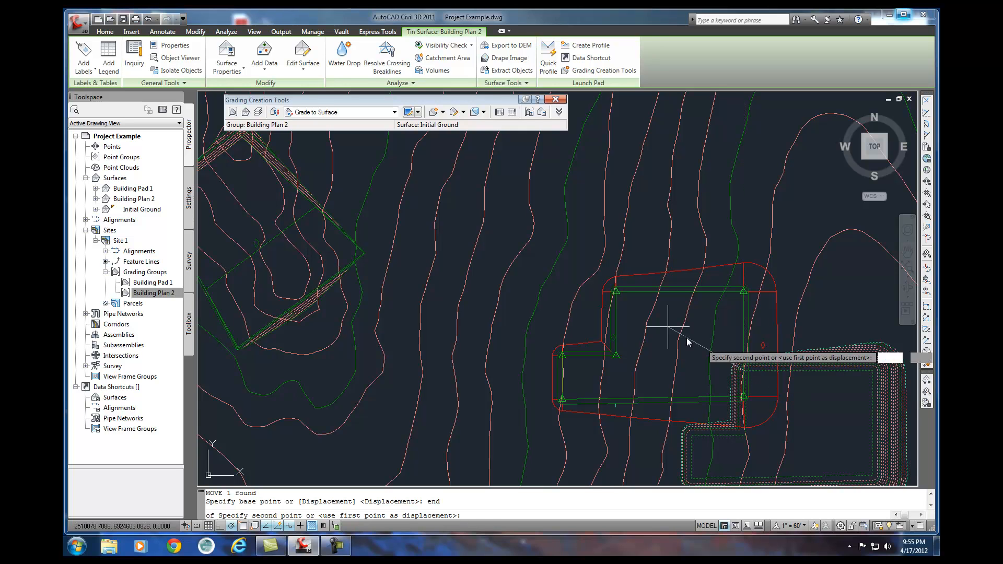
type("end")
key("Return")
left_click(617, 303)
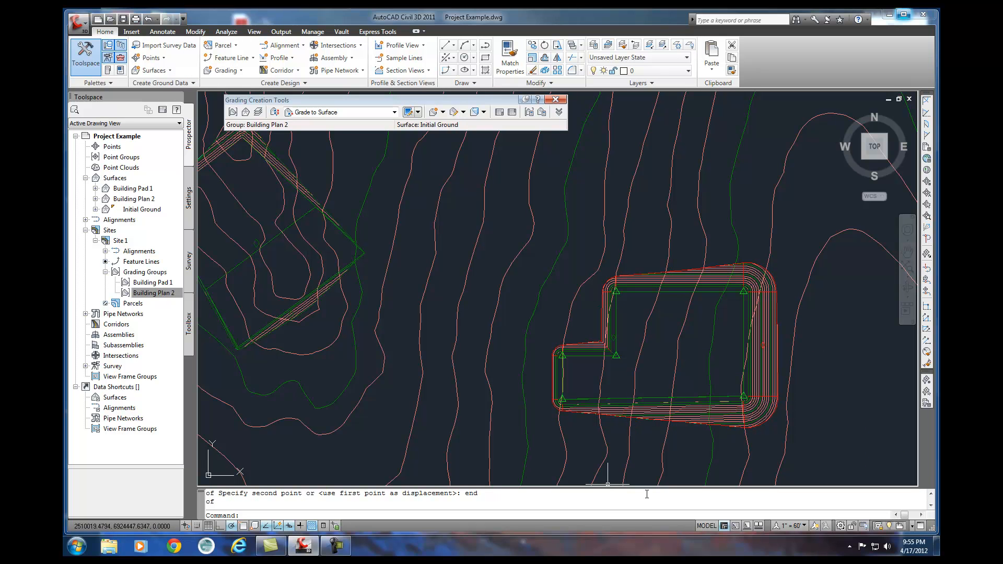
Check the cut, fill and net volumes of the moved pad in the Building Plan 2 grading group properties.
left_click(700, 410)
right_click(700, 413)
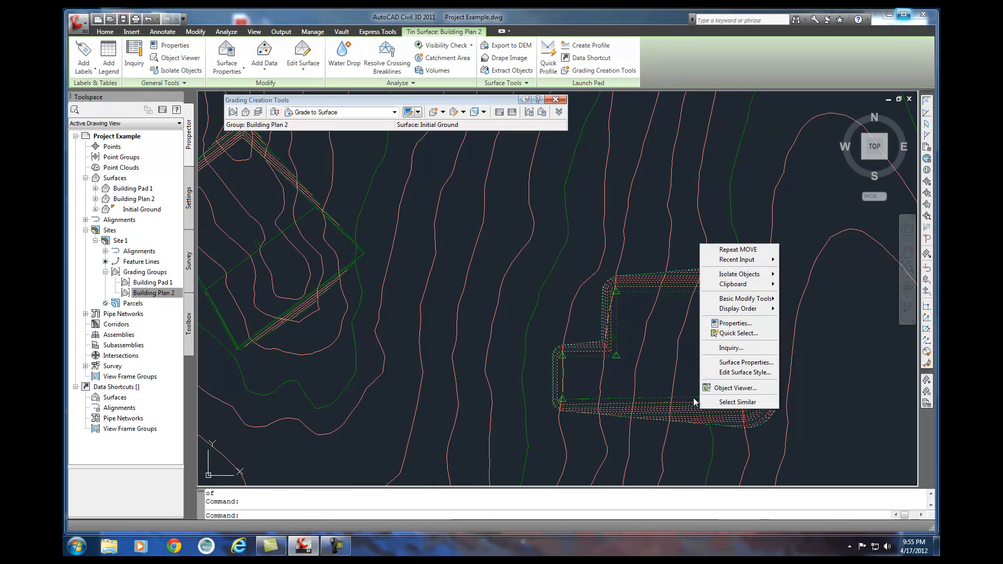
left_click(747, 362)
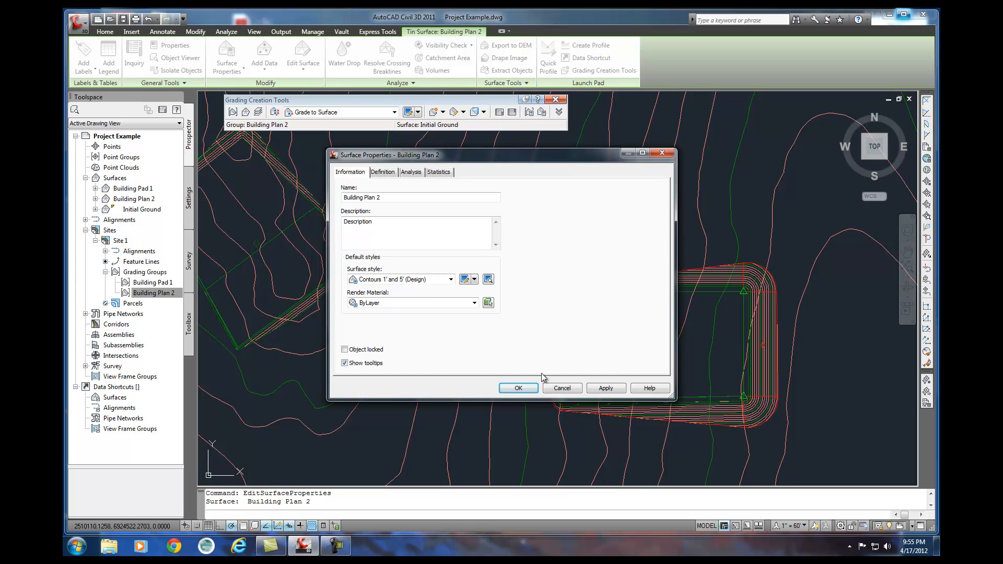
left_click(562, 389)
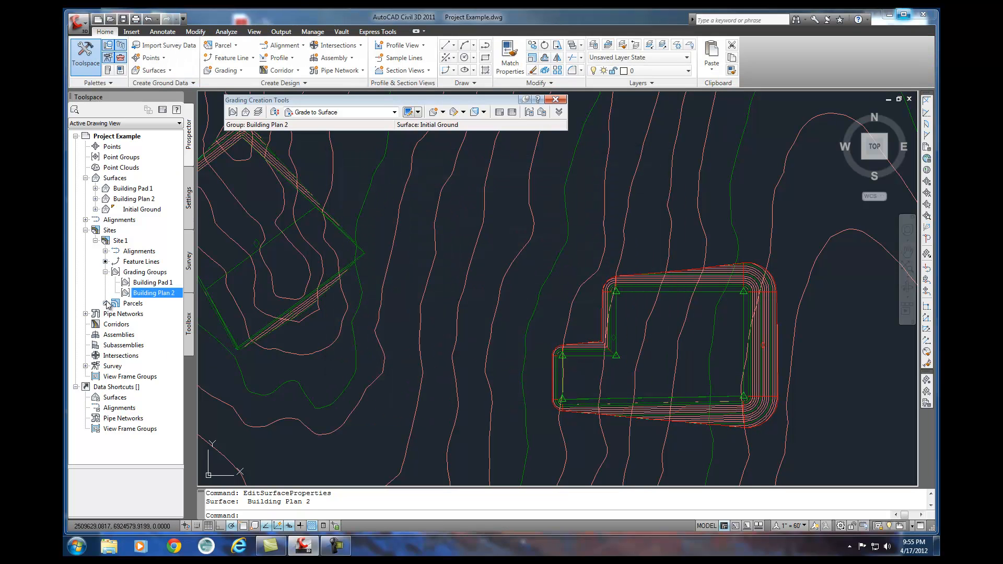
right_click(173, 297)
left_click(203, 301)
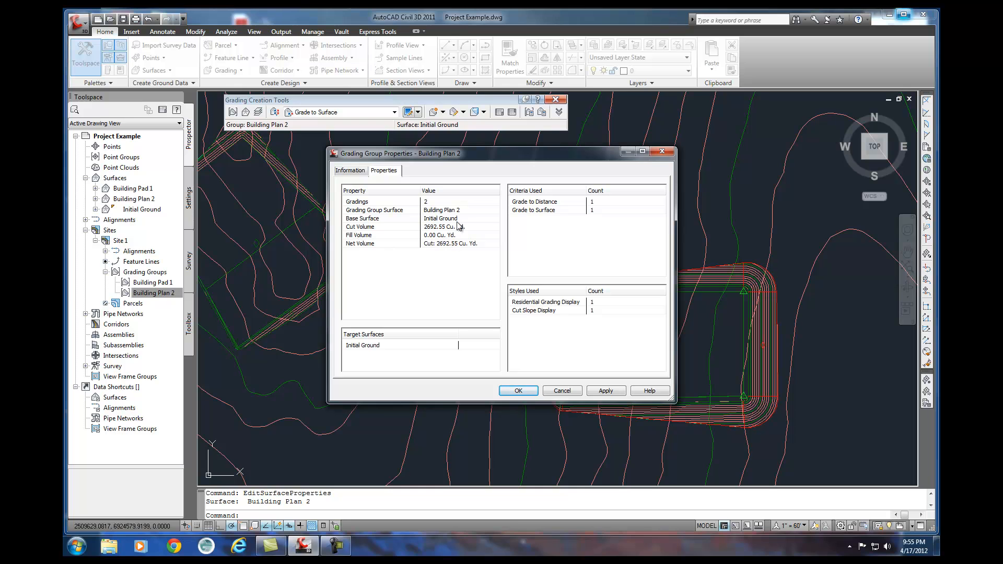
left_click(519, 391)
Inspect the moved Building Plan 2 surface in the Object Viewer from a southwest isometric view.
left_click(656, 414)
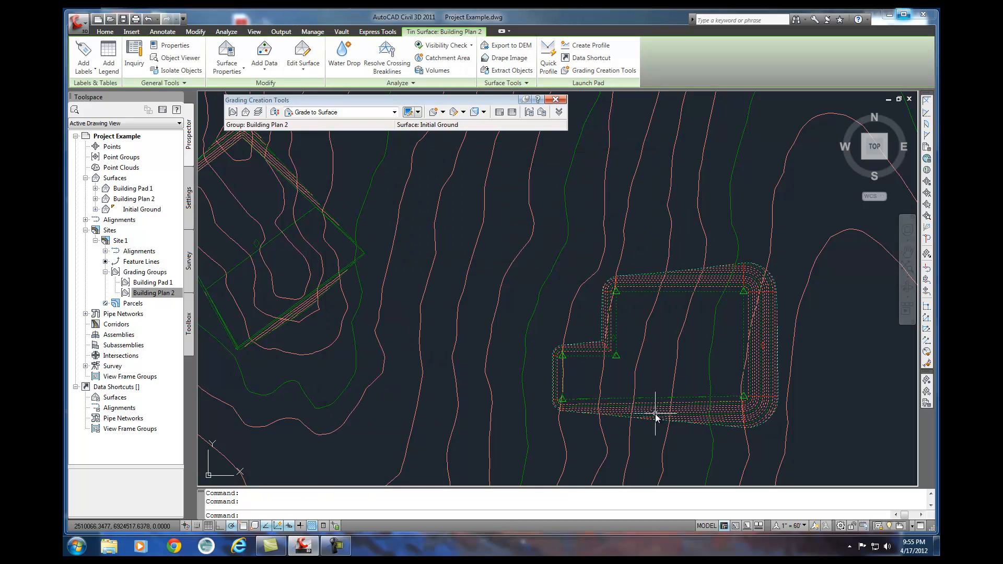
right_click(656, 414)
left_click(674, 365)
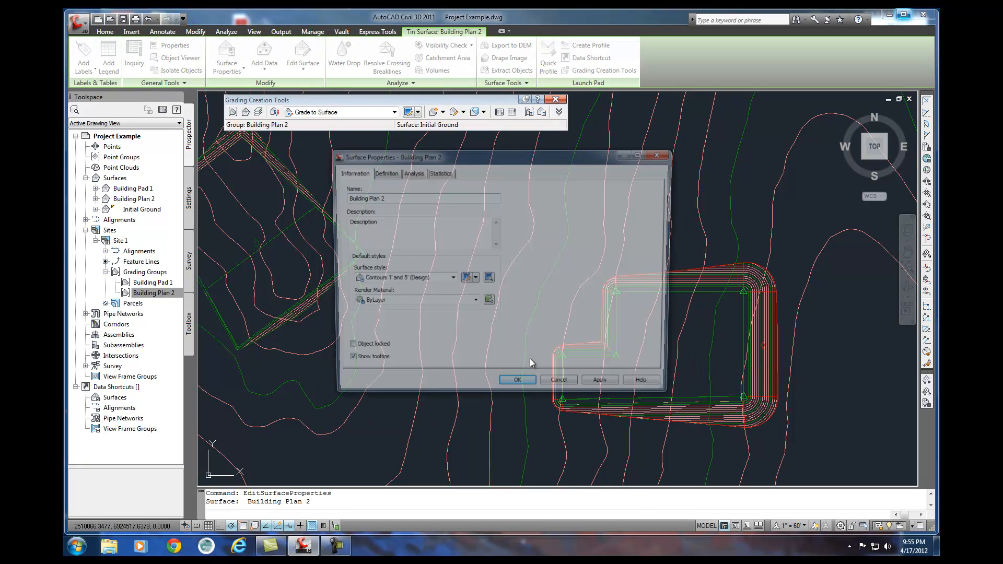
left_click(538, 387)
right_click(692, 416)
left_click(726, 394)
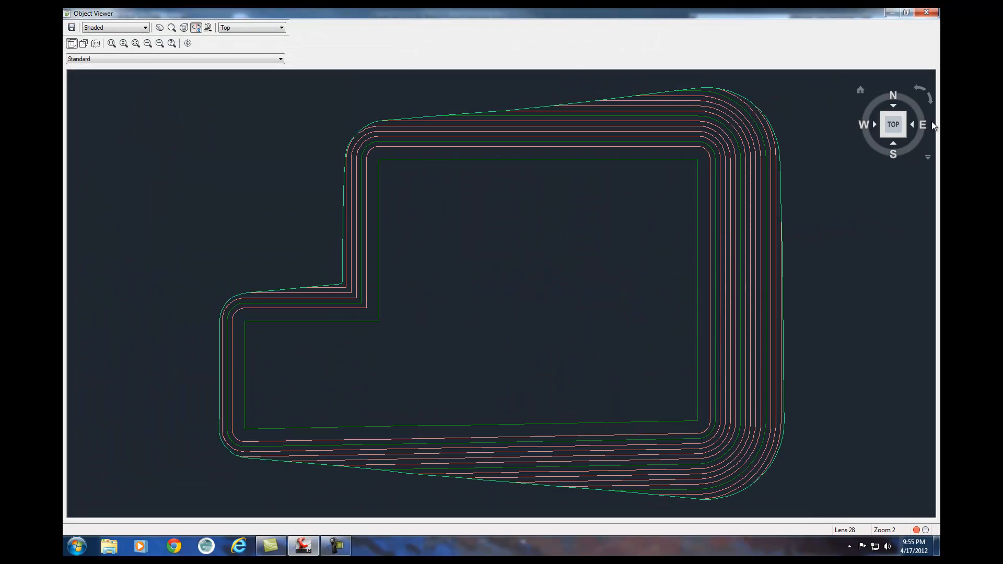
left_click(882, 136)
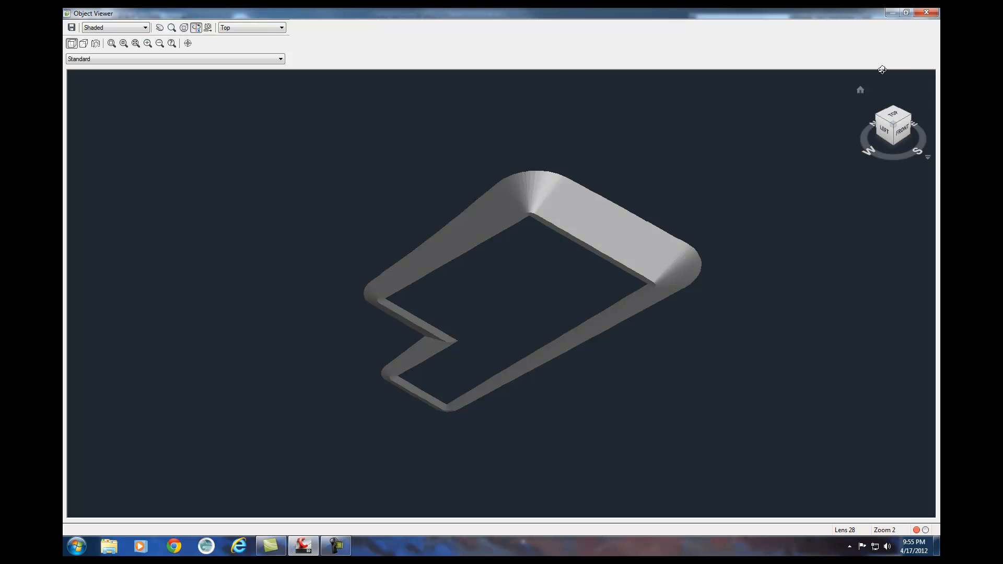
left_click(926, 12)
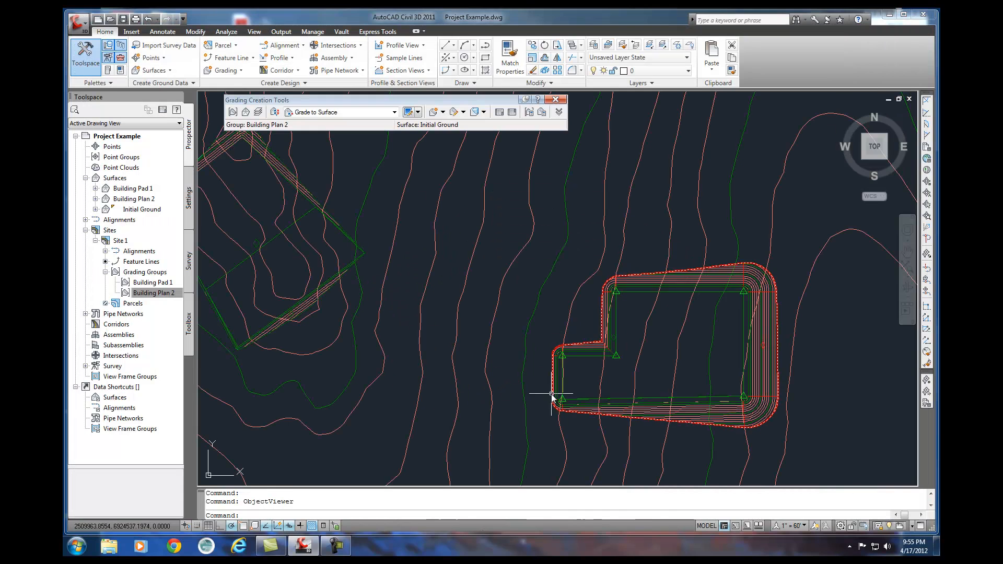
left_click(563, 403)
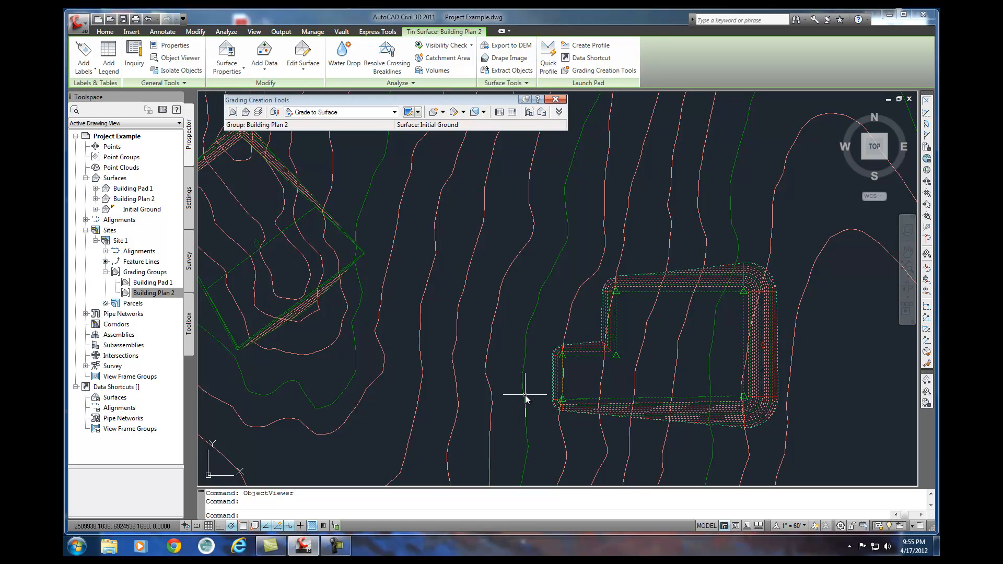
left_click(616, 357)
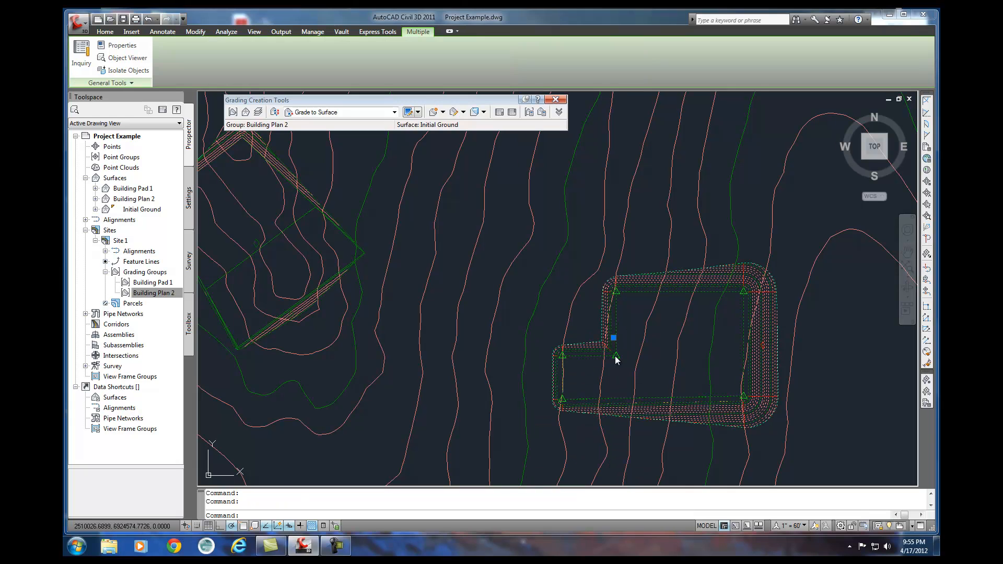
key("Escape")
key("Escape")
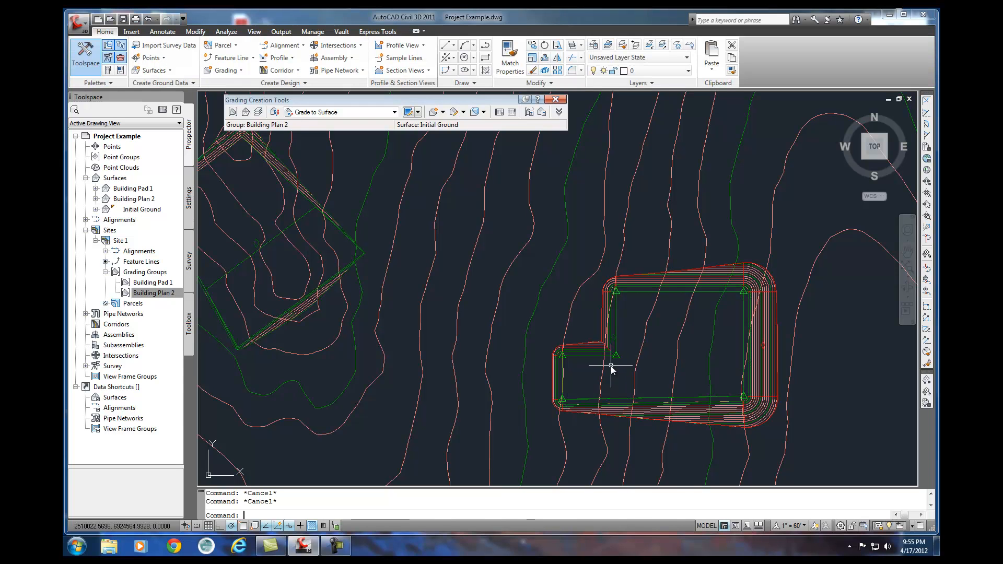
Look through Site 1's feature lines and the Building Plan 2 grading group in the project tree.
left_click(254, 57)
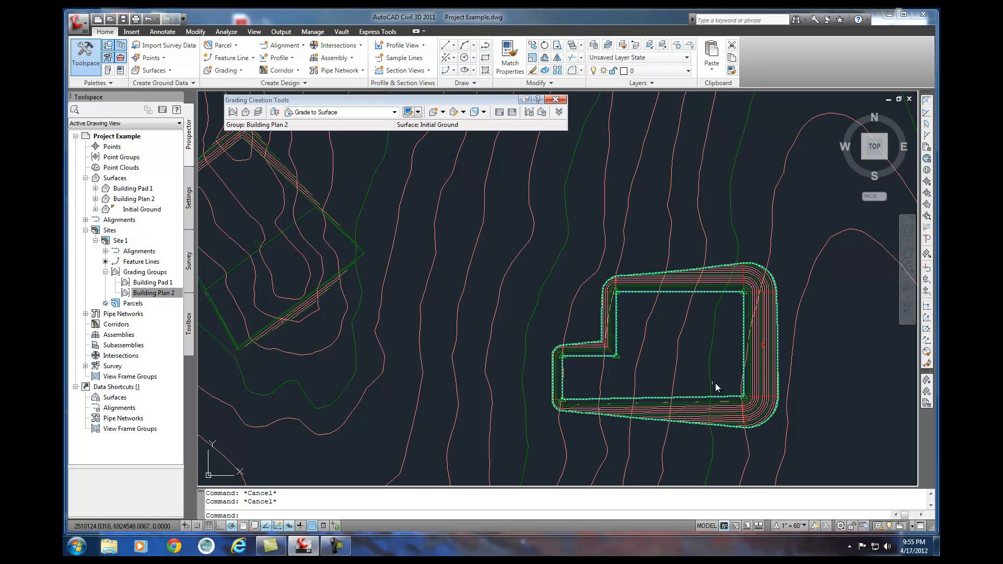
left_click(140, 291)
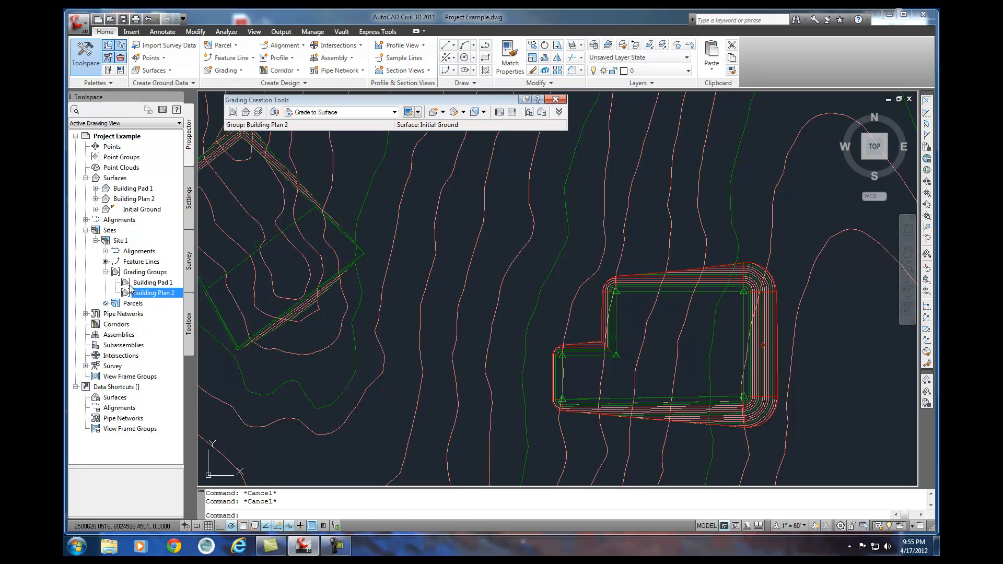
left_click(145, 262)
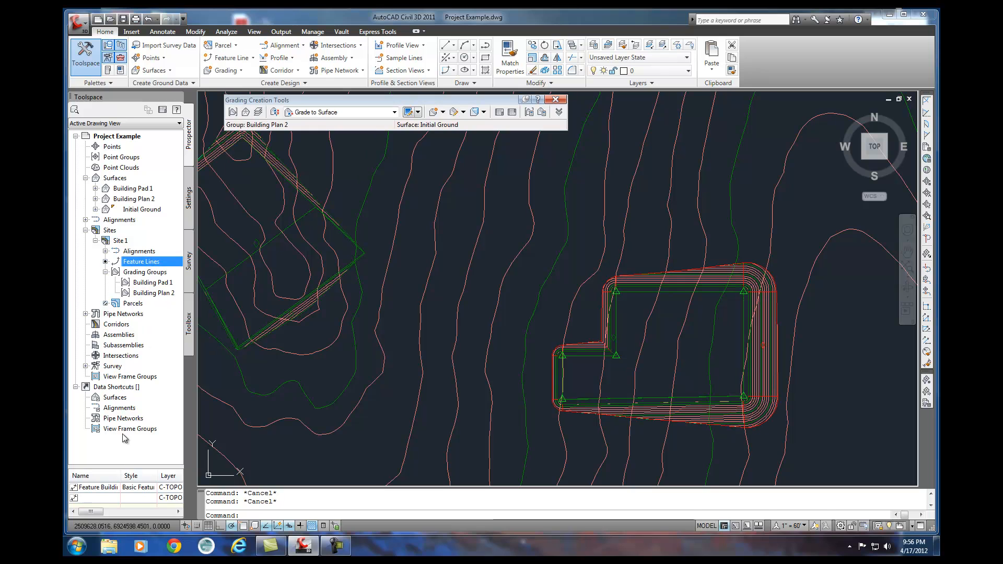
left_click(106, 488)
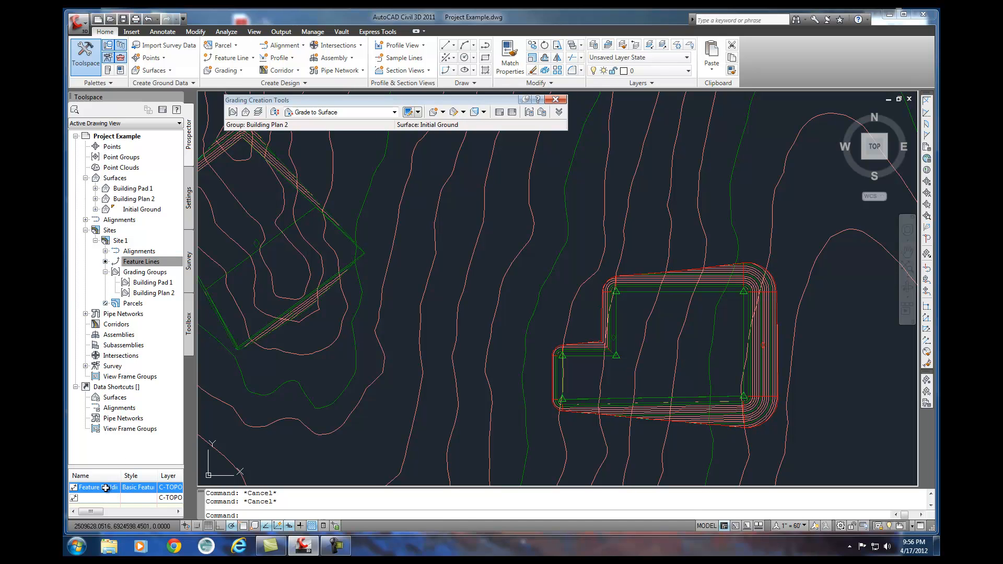
left_click(148, 293)
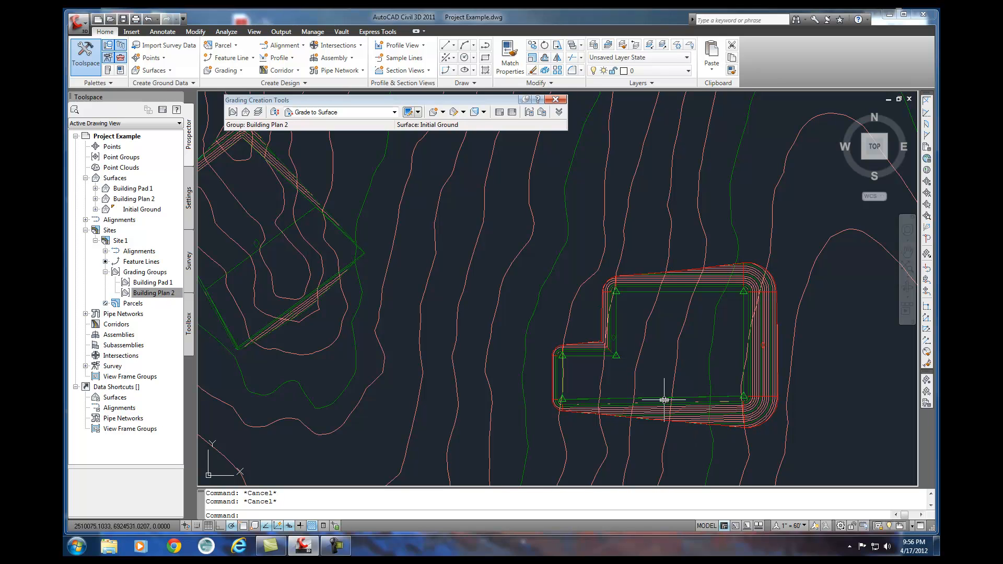
scroll(700, 406, "down", 3)
scroll(703, 411, "down", 3)
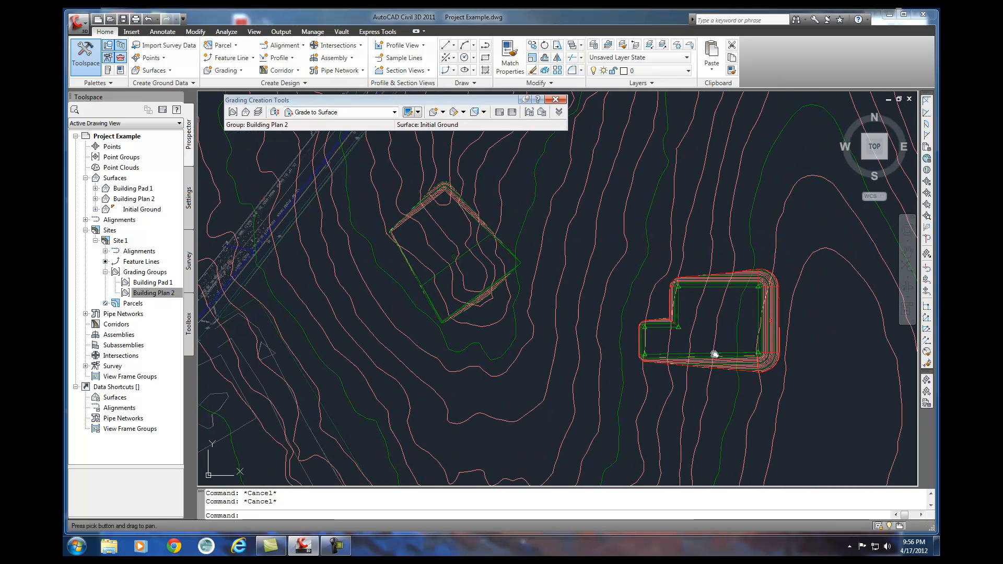
middle_click_drag(629, 338, 614, 336)
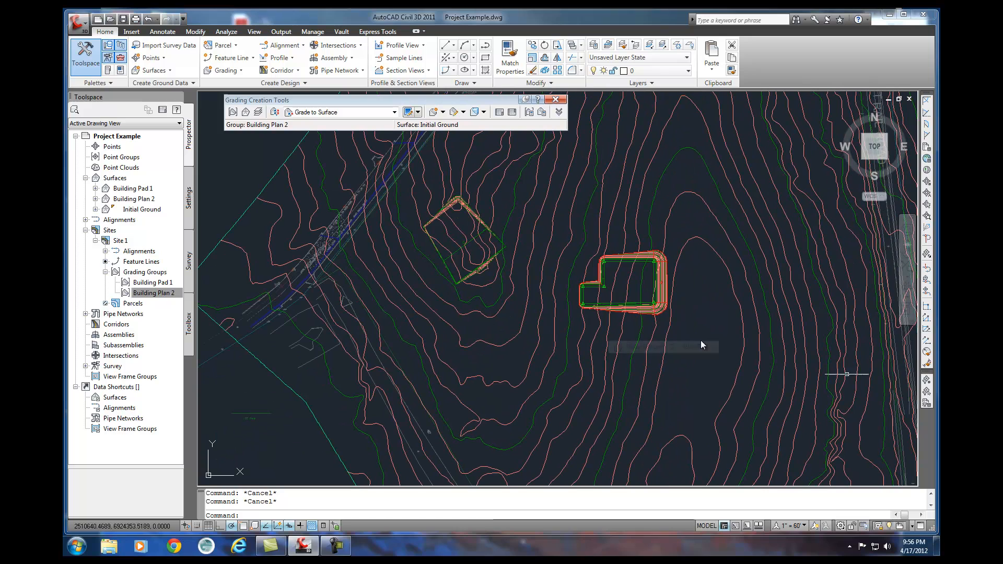